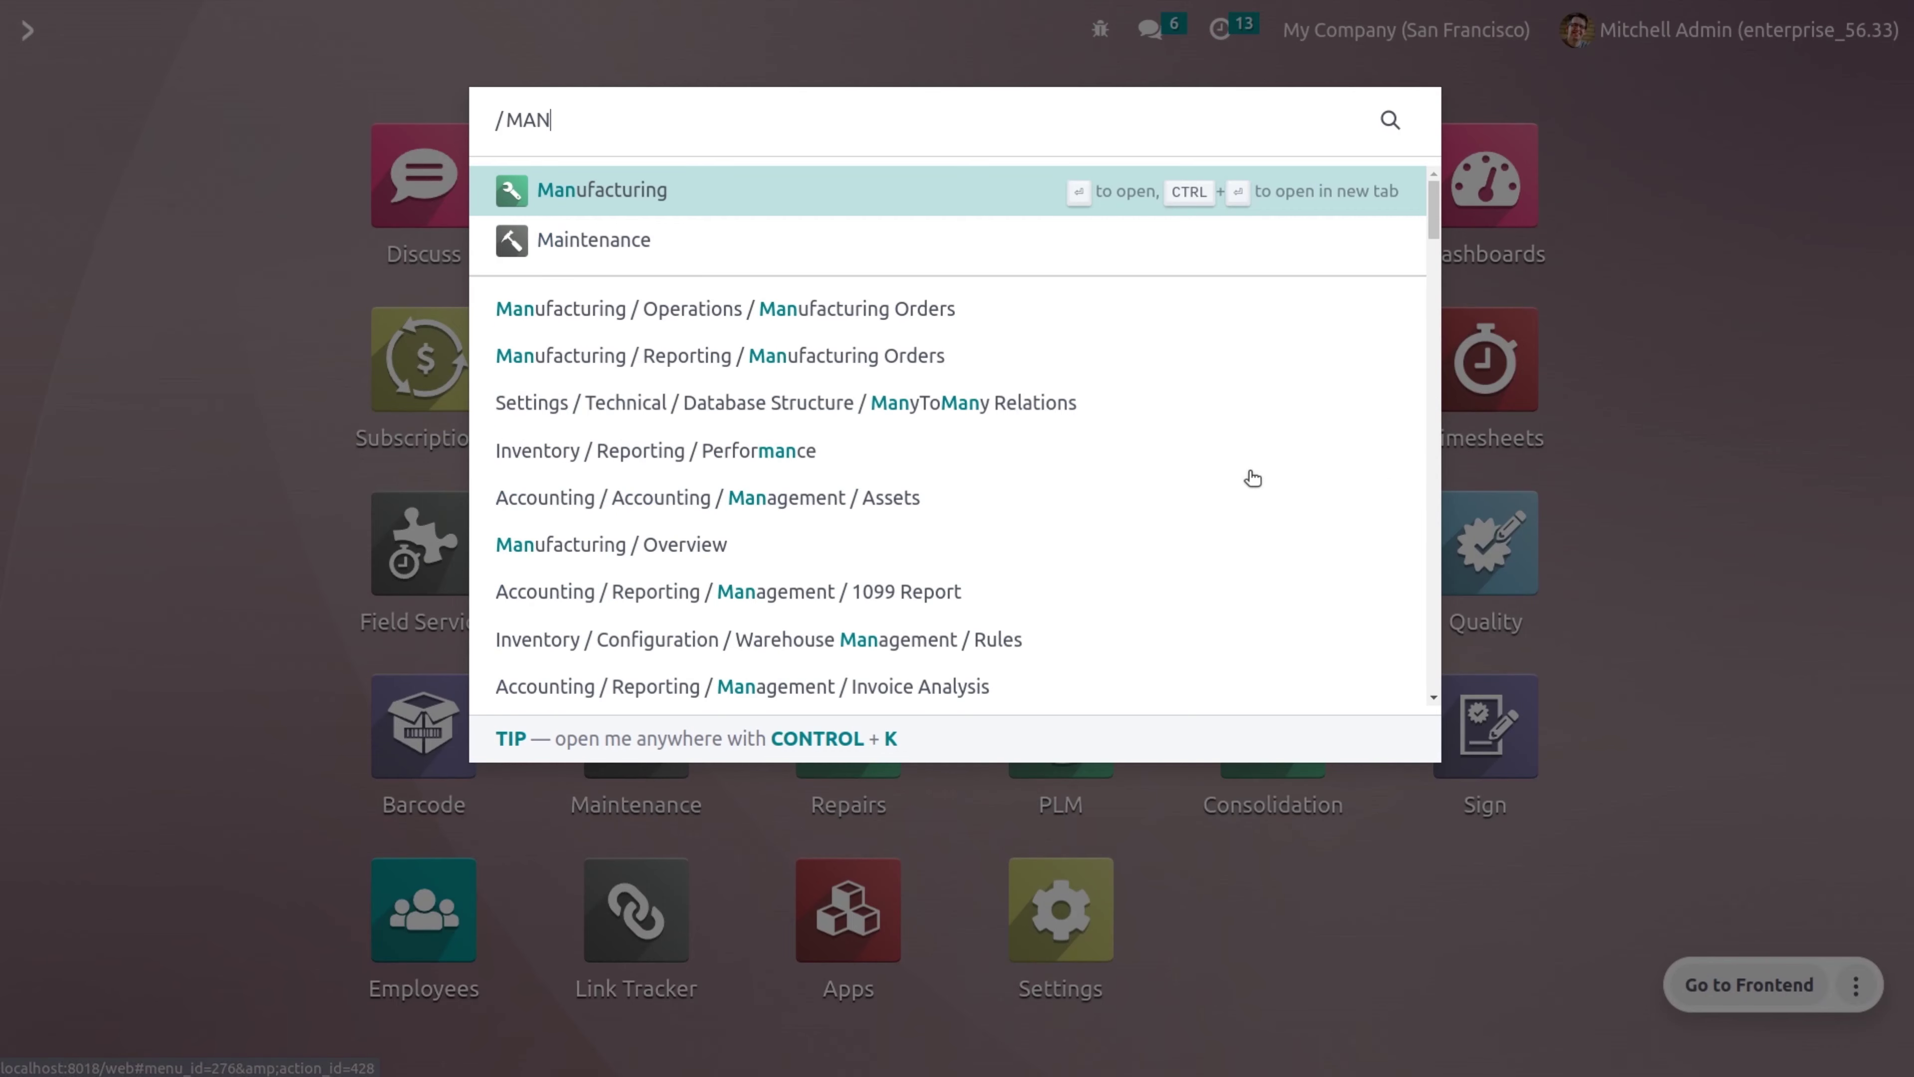
Step: Open the Manufacturing app with the /MAN command
{"action": "key", "text": "Return"}
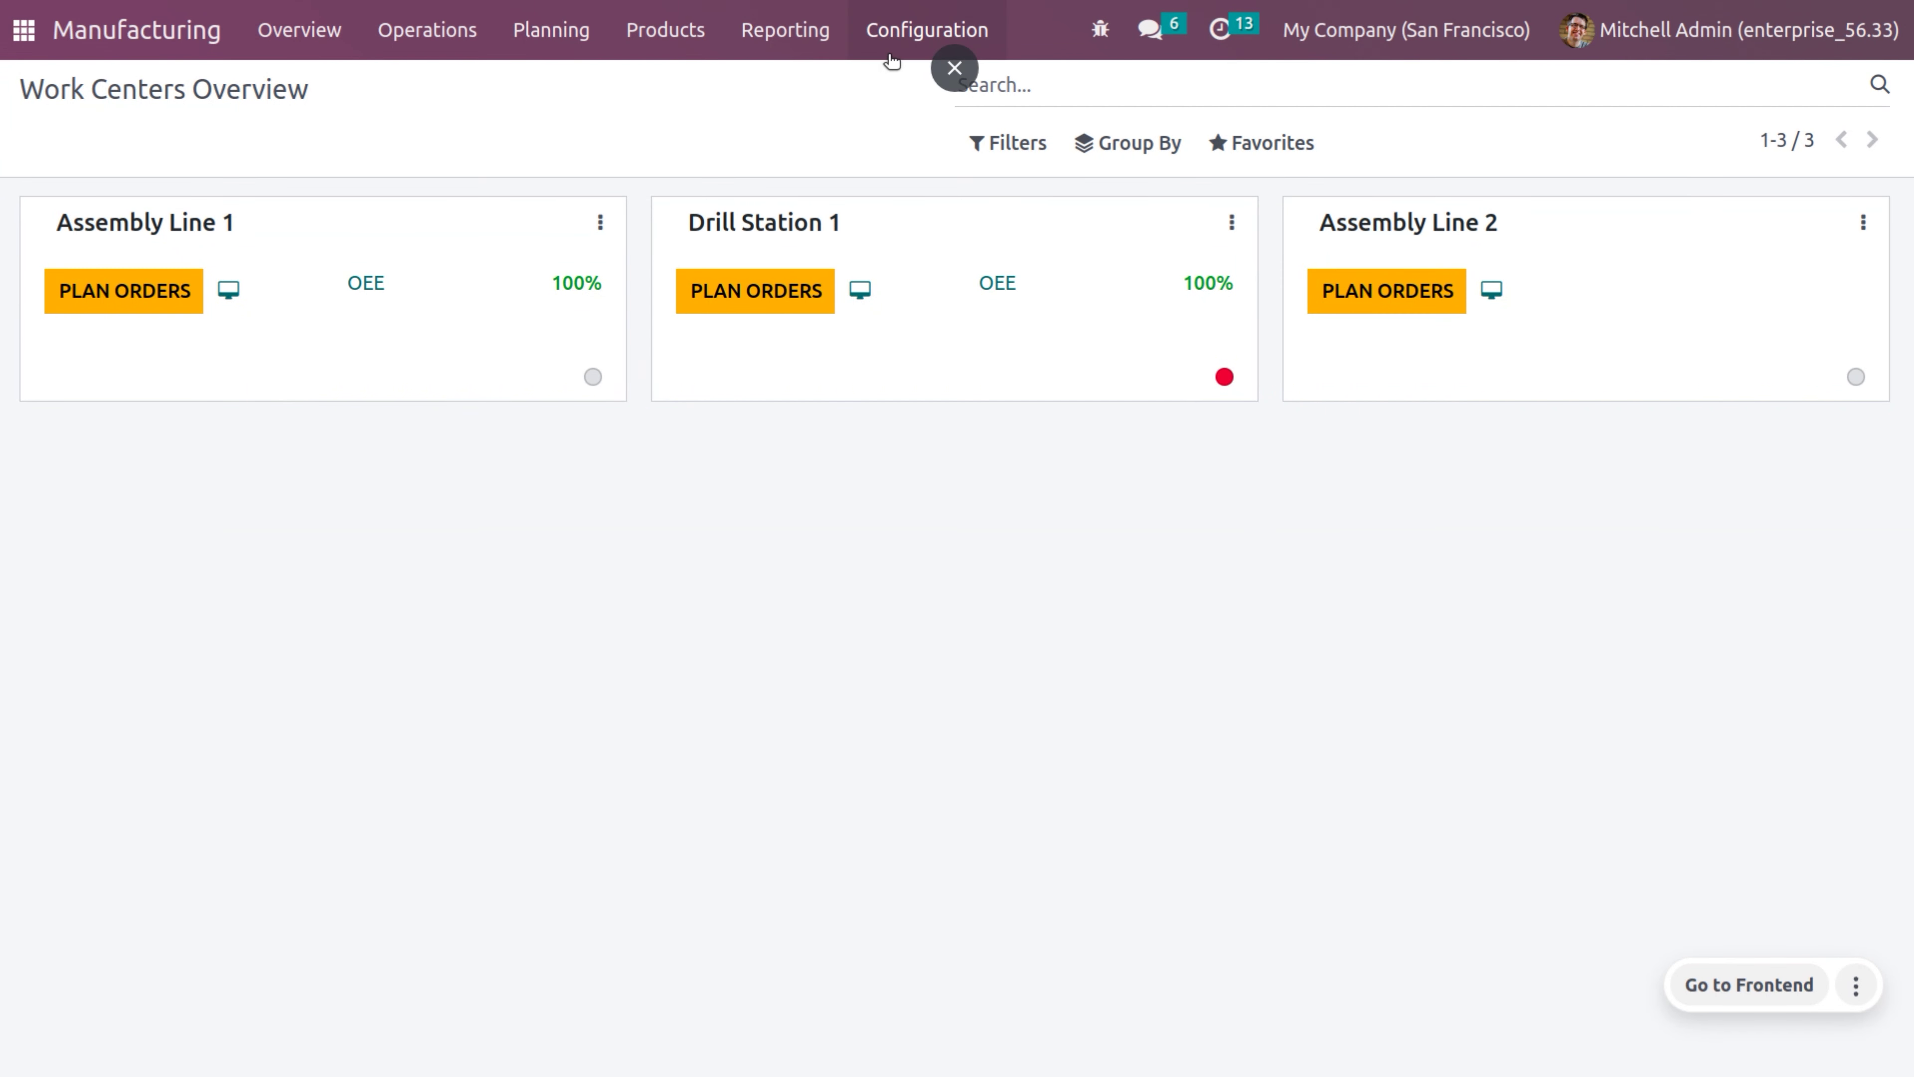
Step: Confirm Cake's Inventory tab lists the Replenish on Order and Manufacture routes, then return to Products
{"action": "left_click", "coordinate": [657, 32]}
{"action": "left_click", "coordinate": [663, 86]}
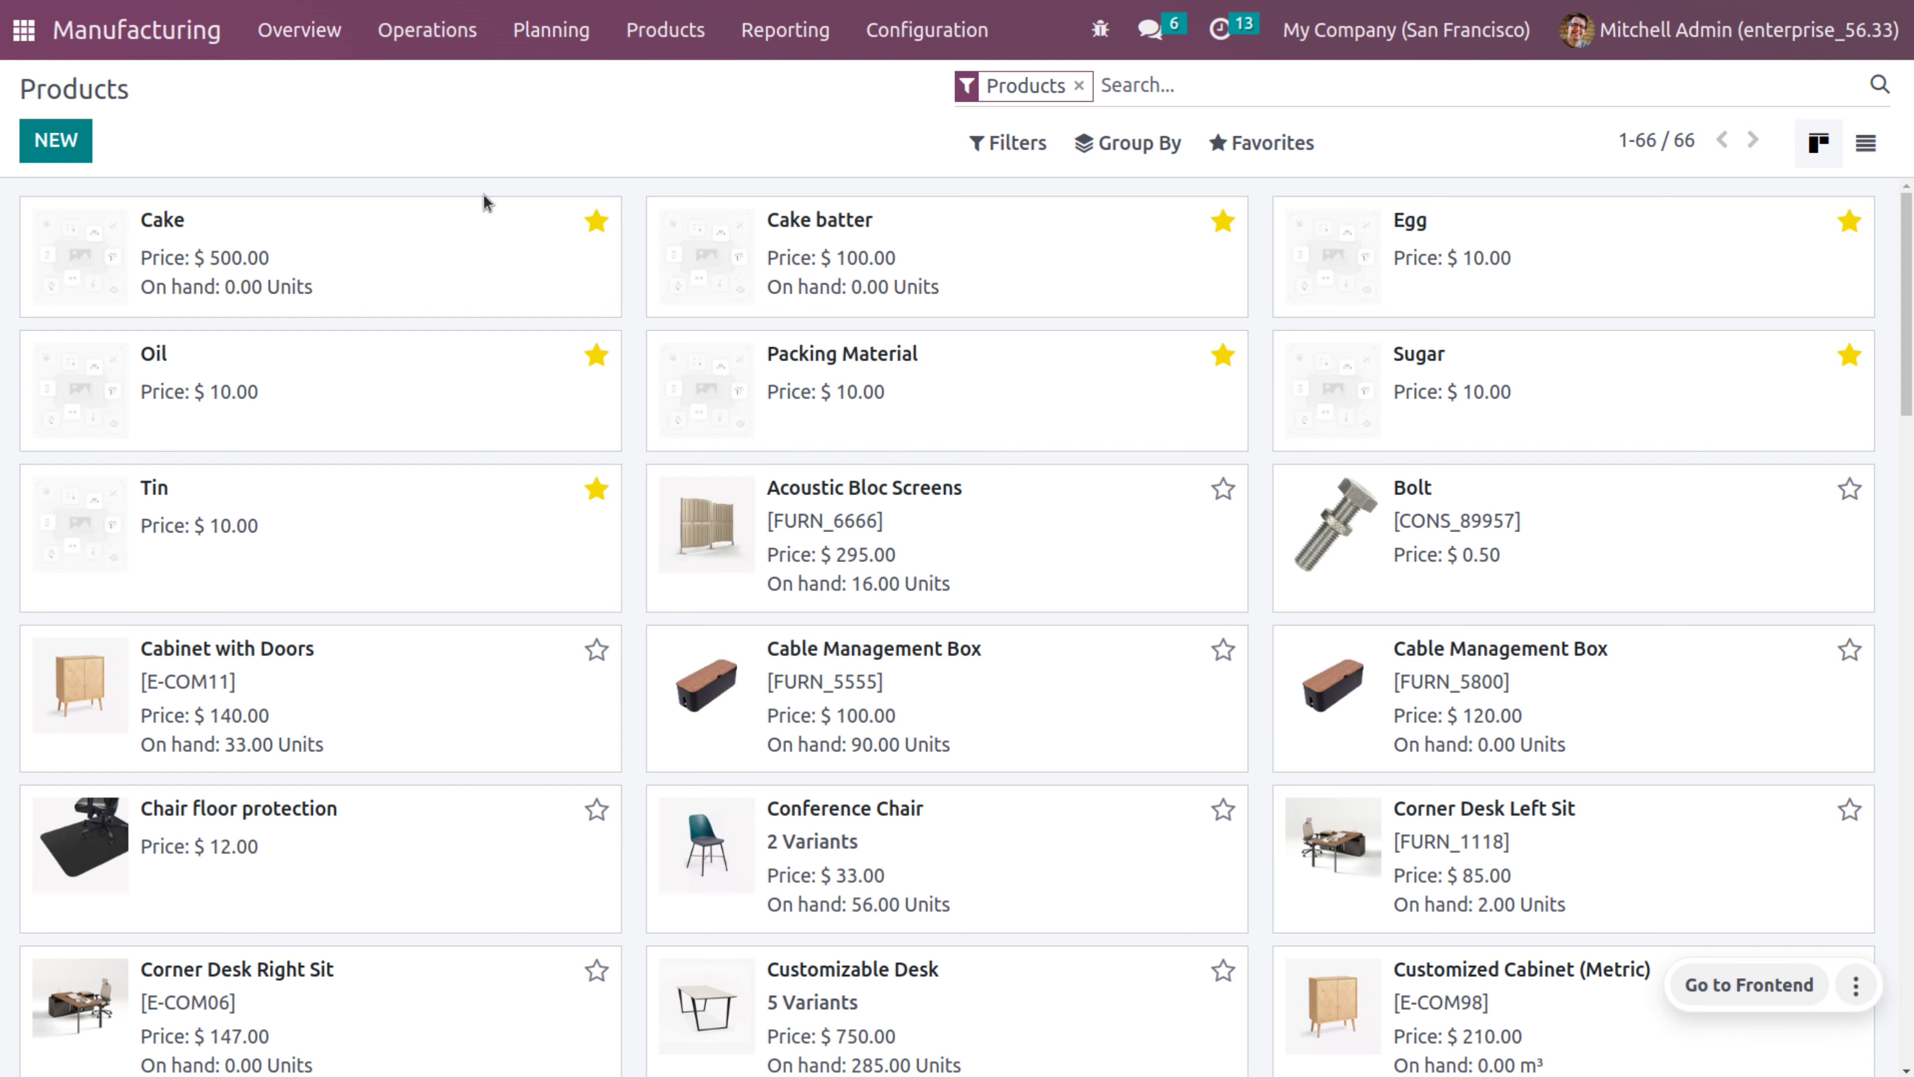
{"action": "left_click", "coordinate": [483, 240]}
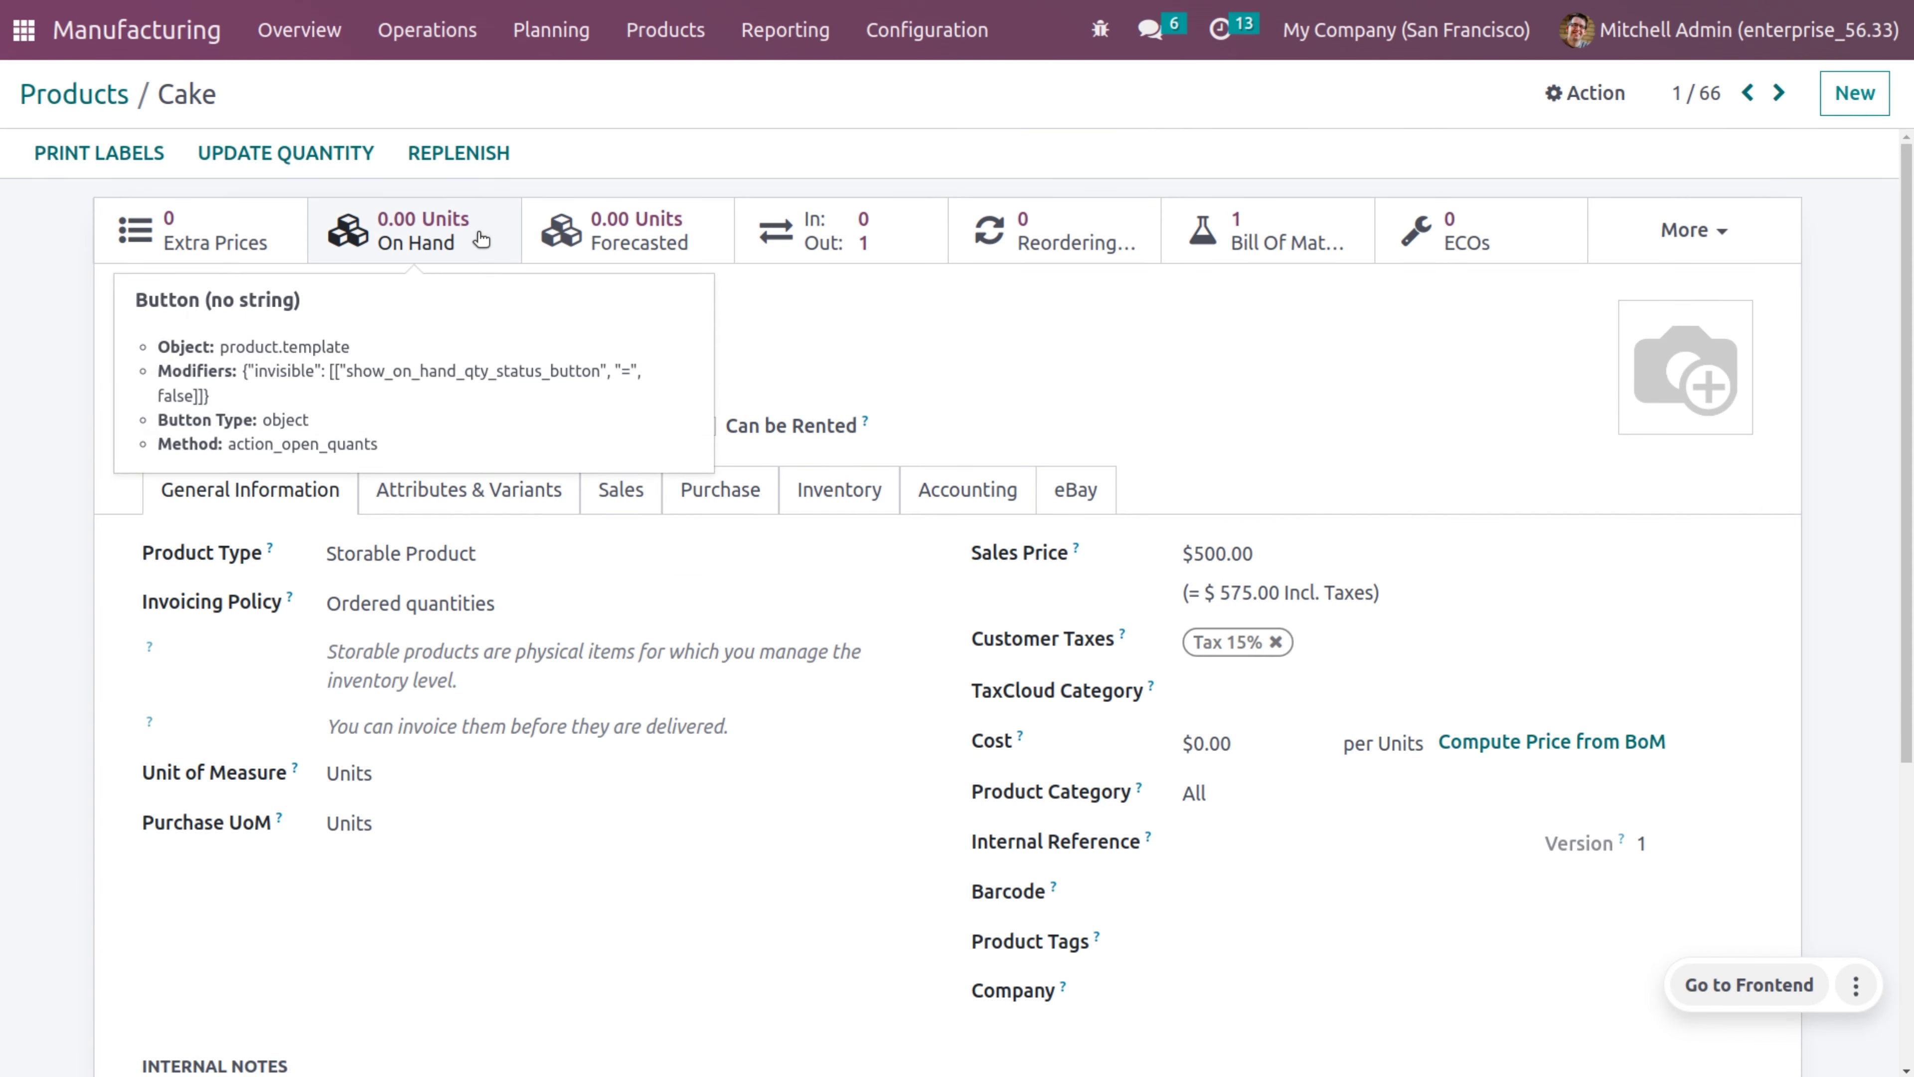
{"action": "left_click", "coordinate": [805, 505]}
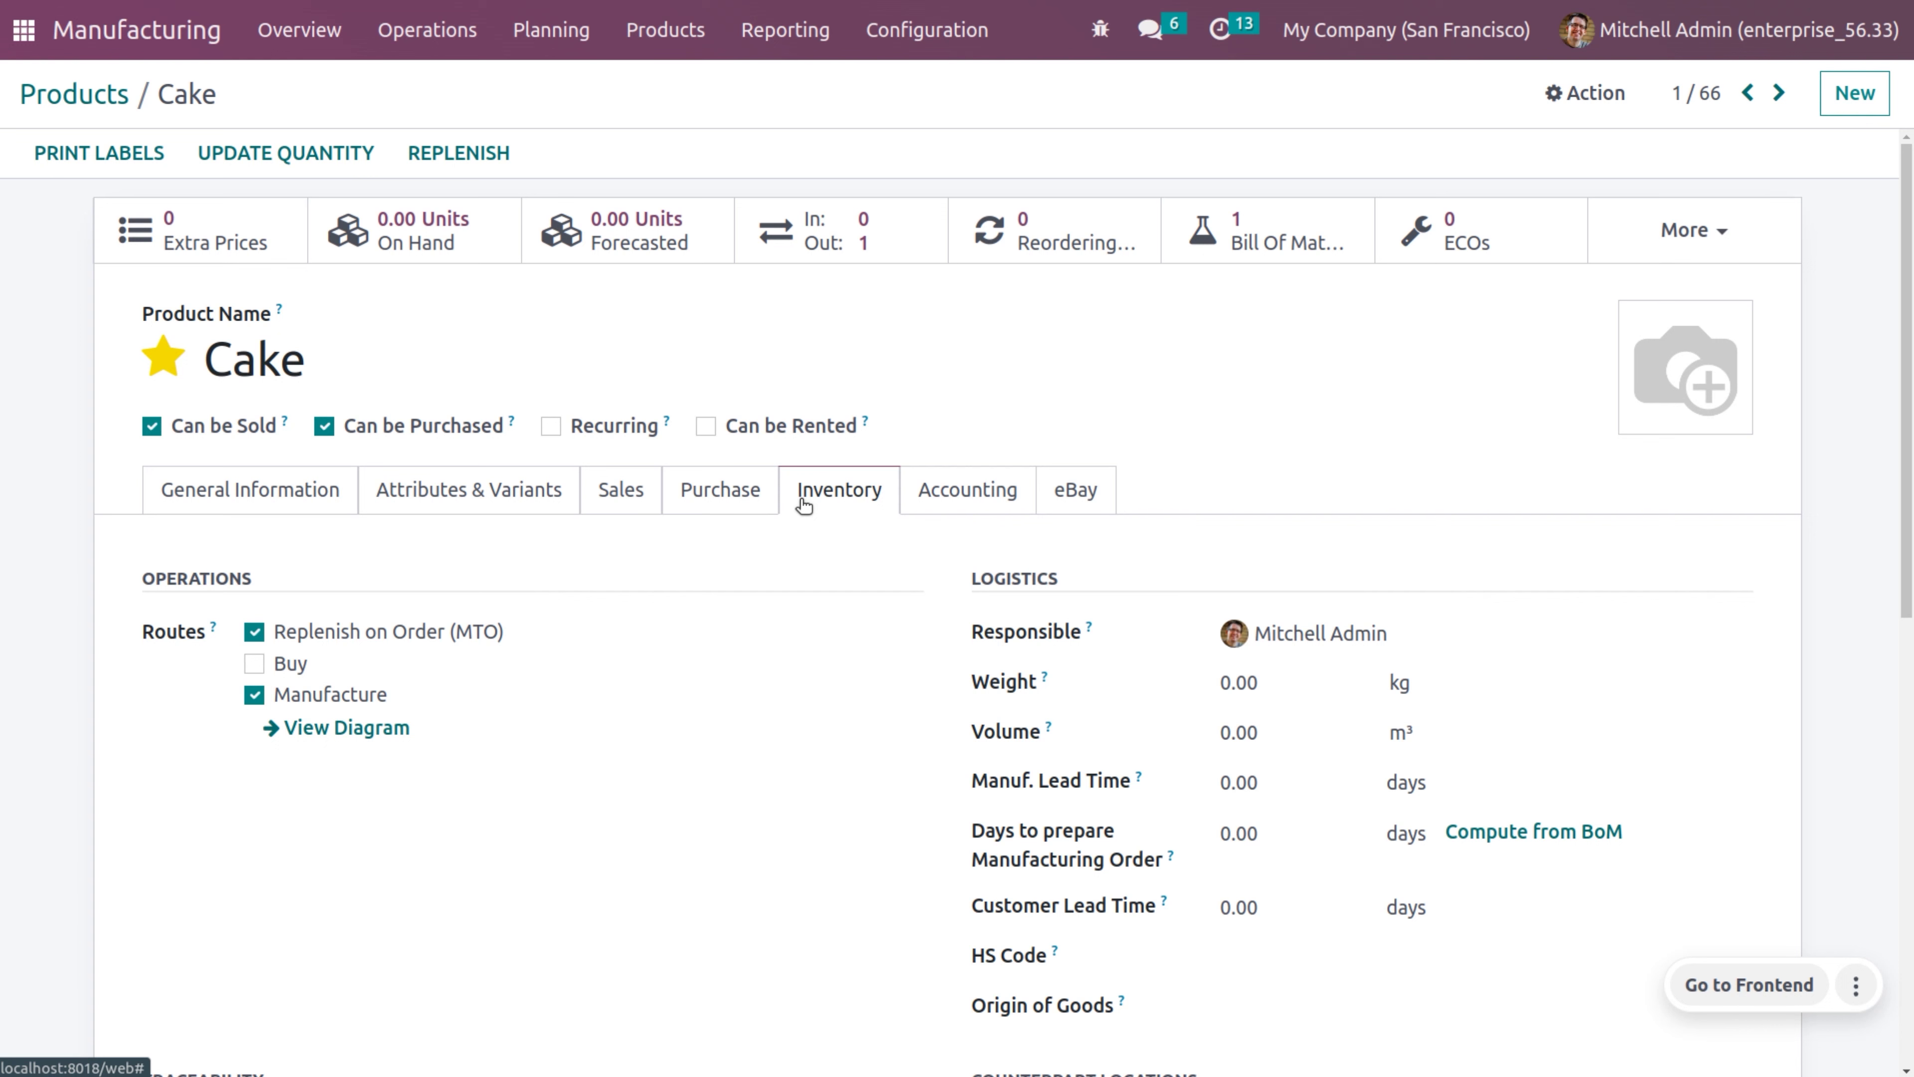
{"action": "left_click", "coordinate": [115, 95]}
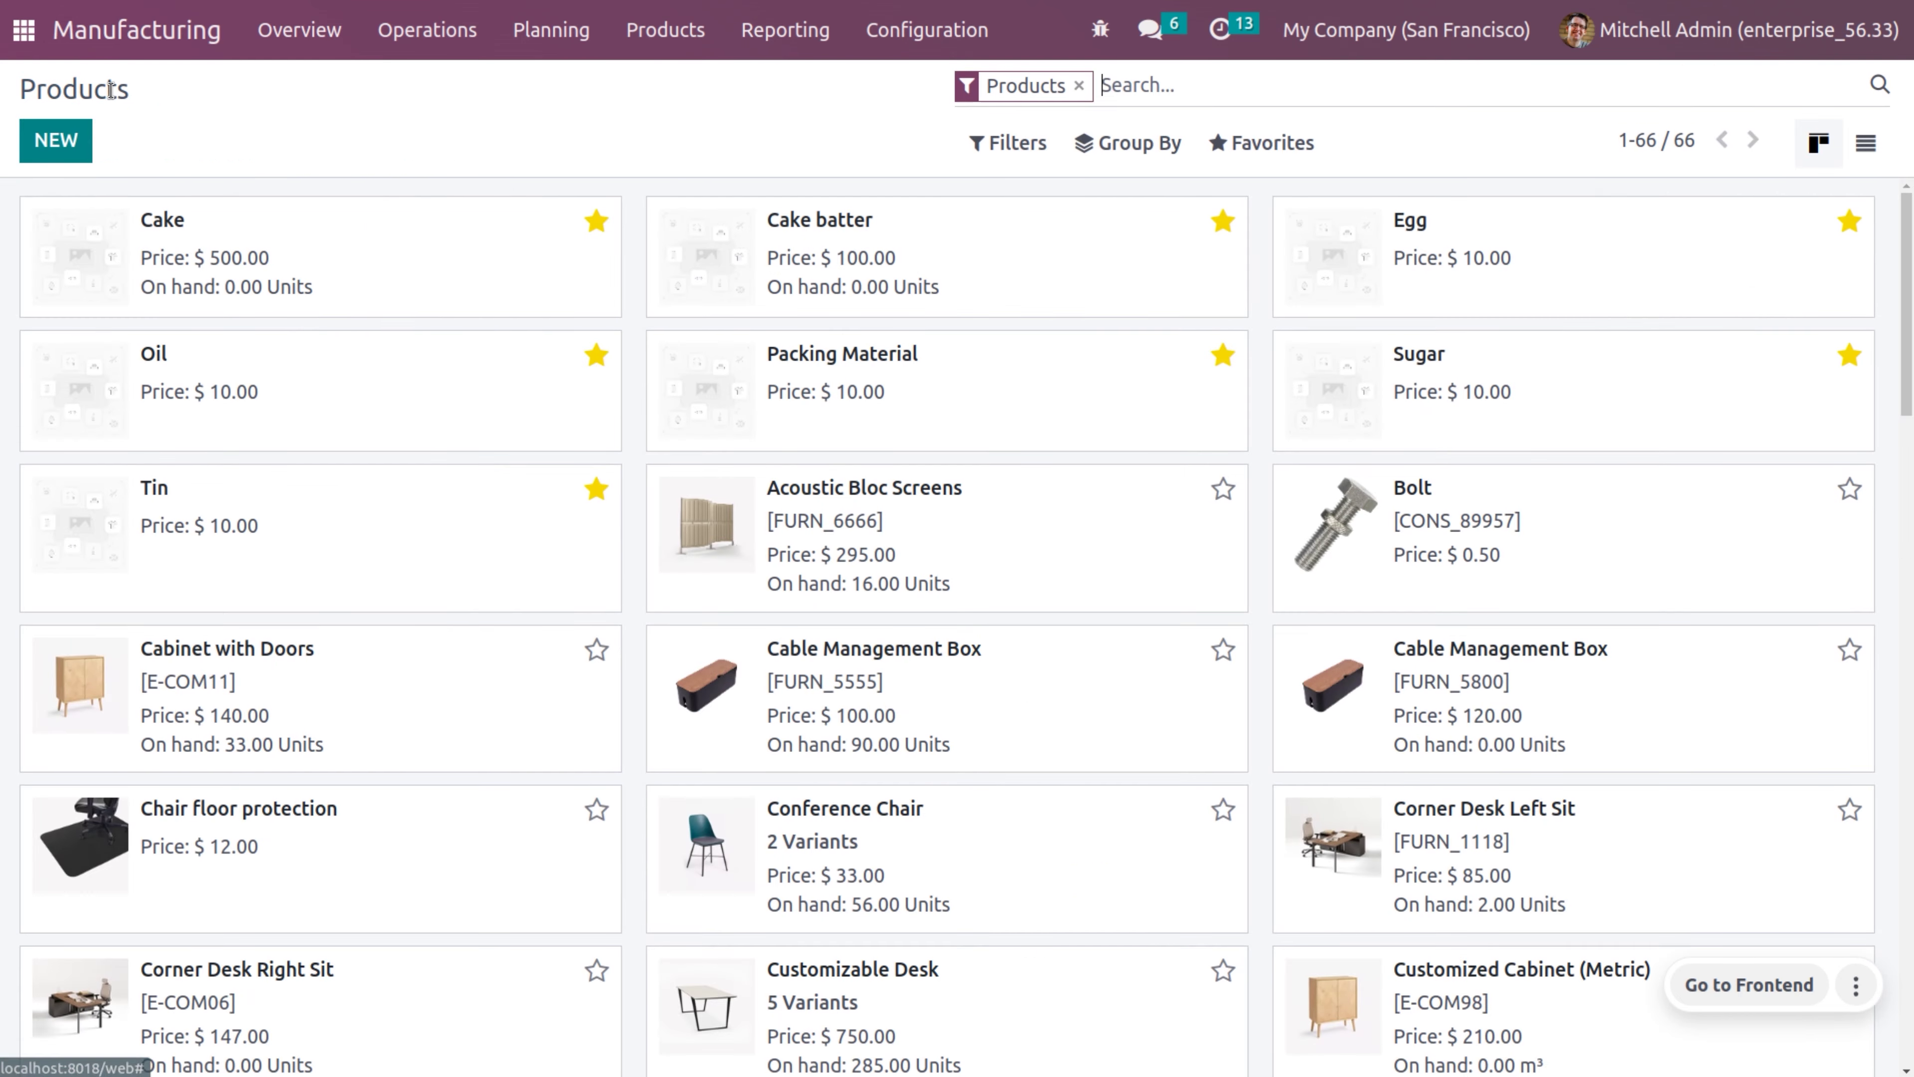
Step: Open the Cake batter product and view its bill of materials
{"action": "left_click", "coordinate": [739, 255]}
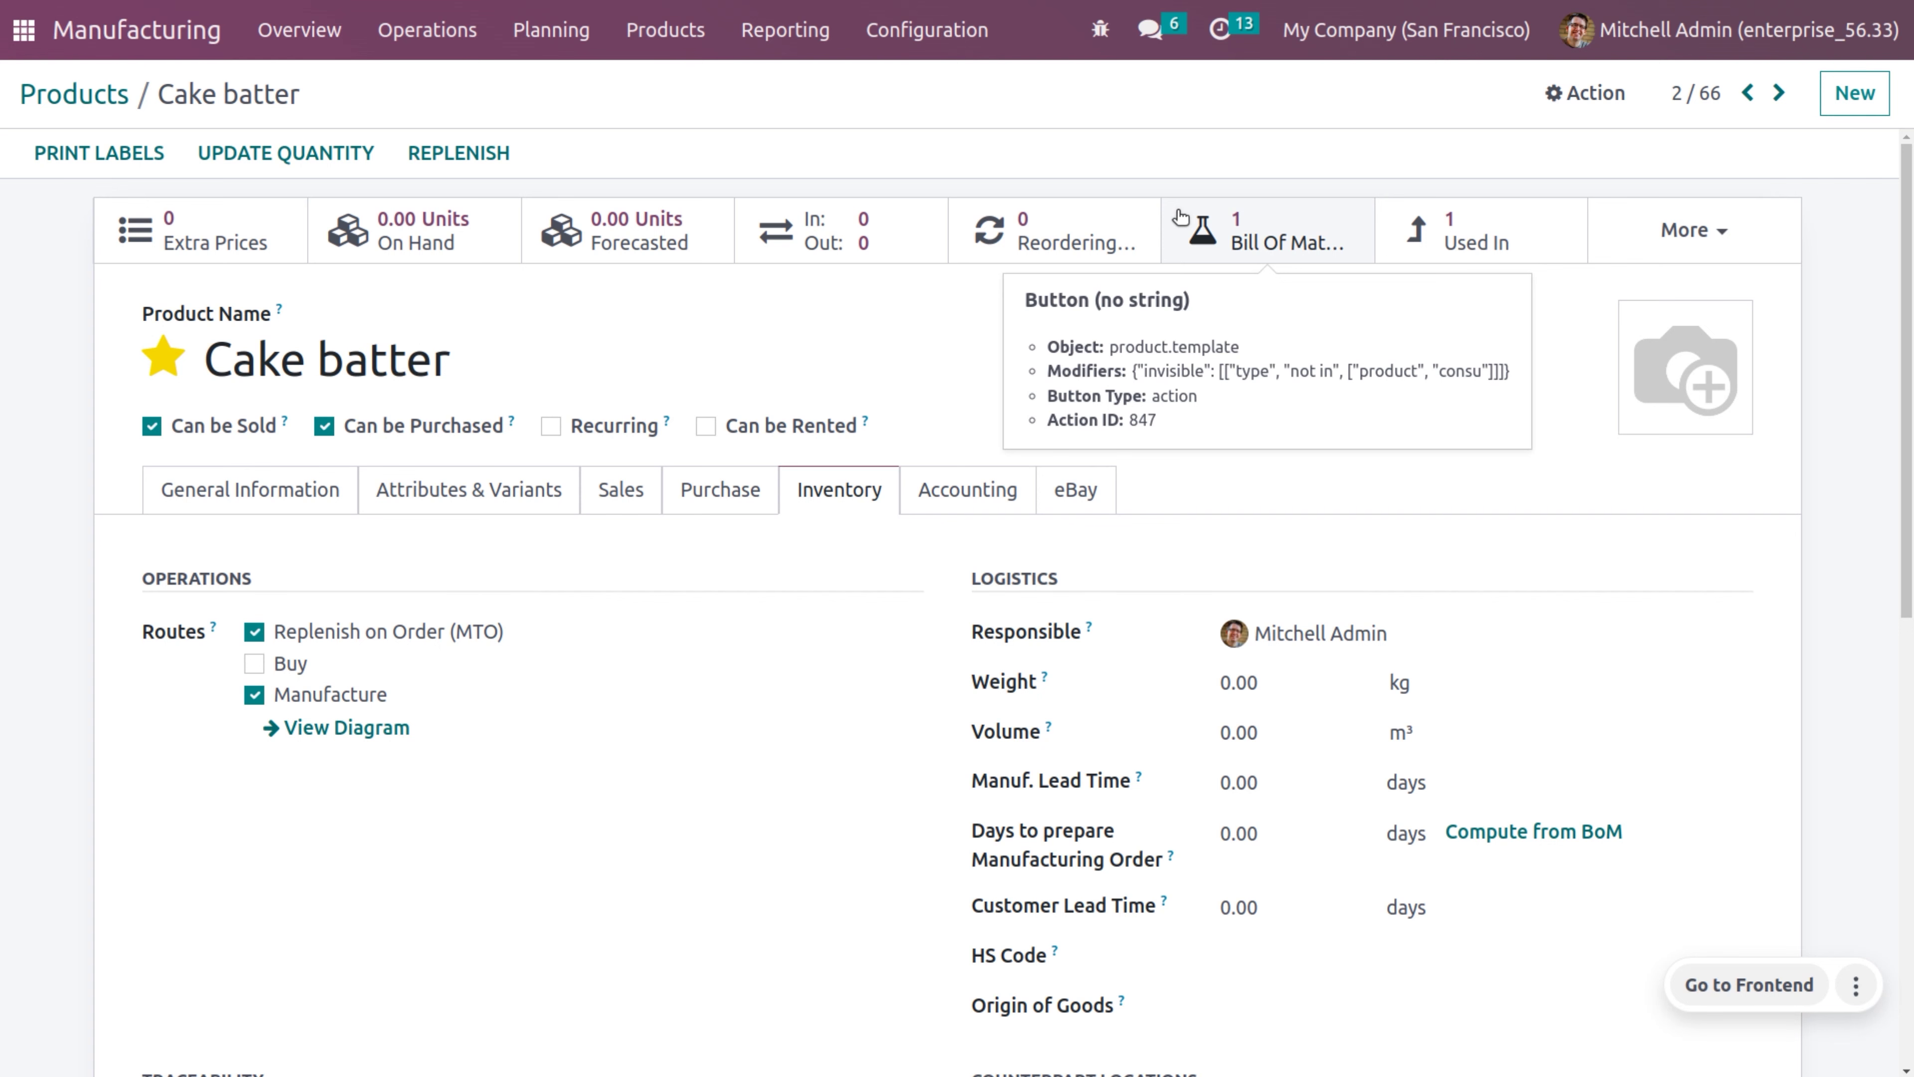
{"action": "left_click", "coordinate": [1291, 235]}
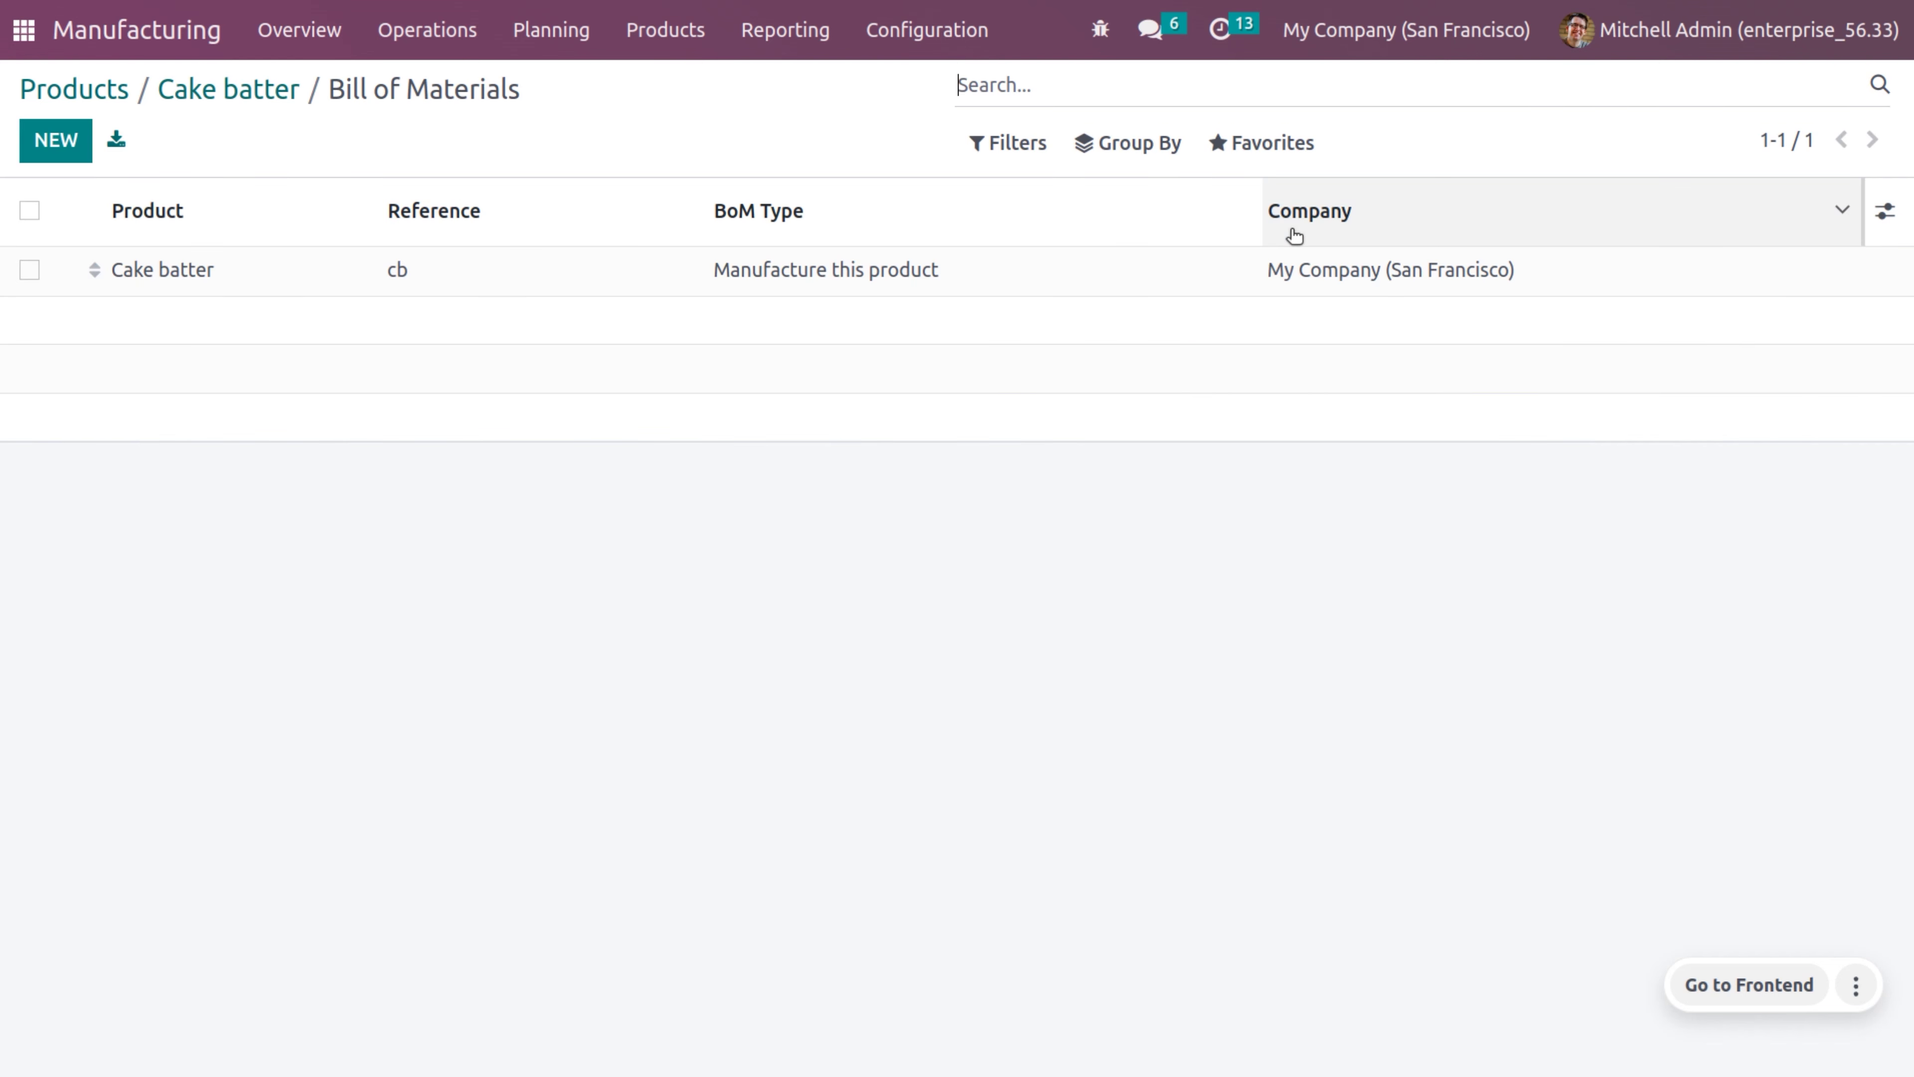
{"action": "left_click", "coordinate": [889, 265]}
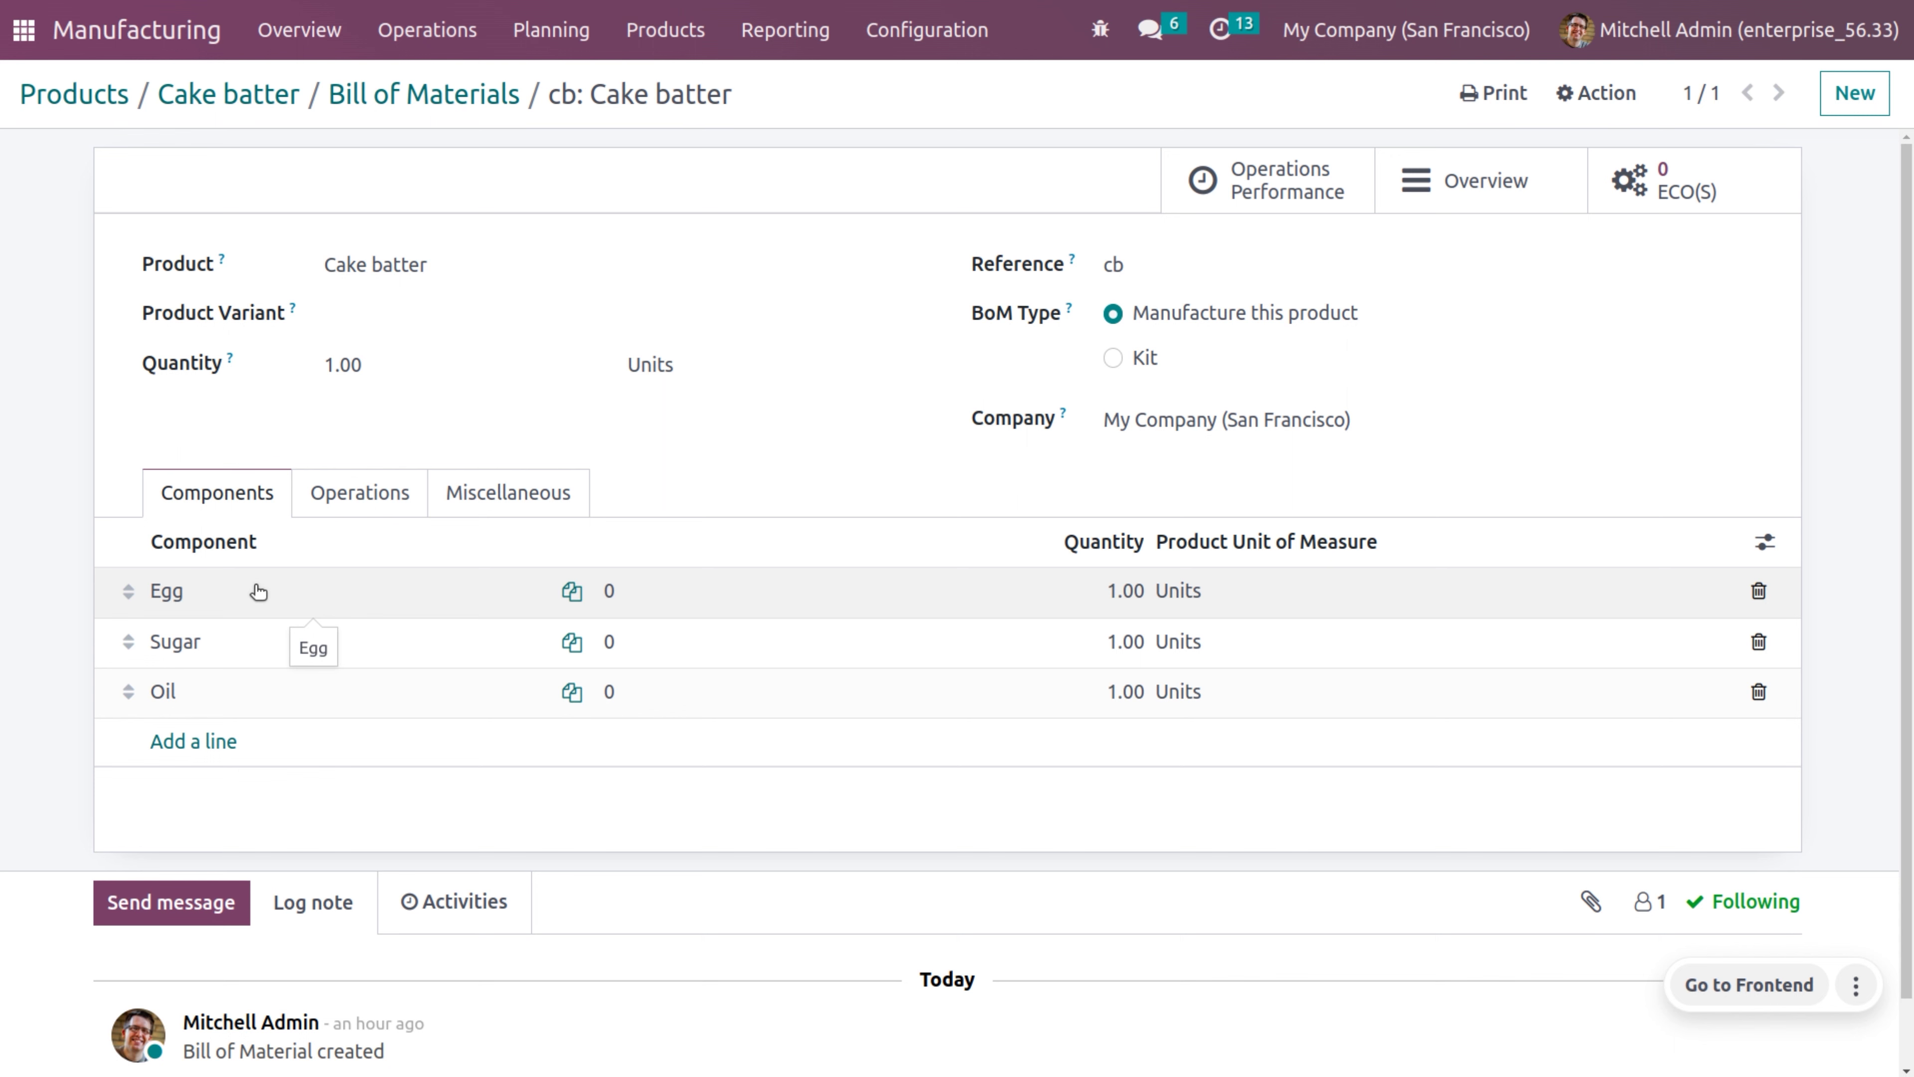
Step: Open the Cake bill of materials (ck) showing Cake batter, Tin and Packing Material
{"action": "left_click", "coordinate": [642, 34]}
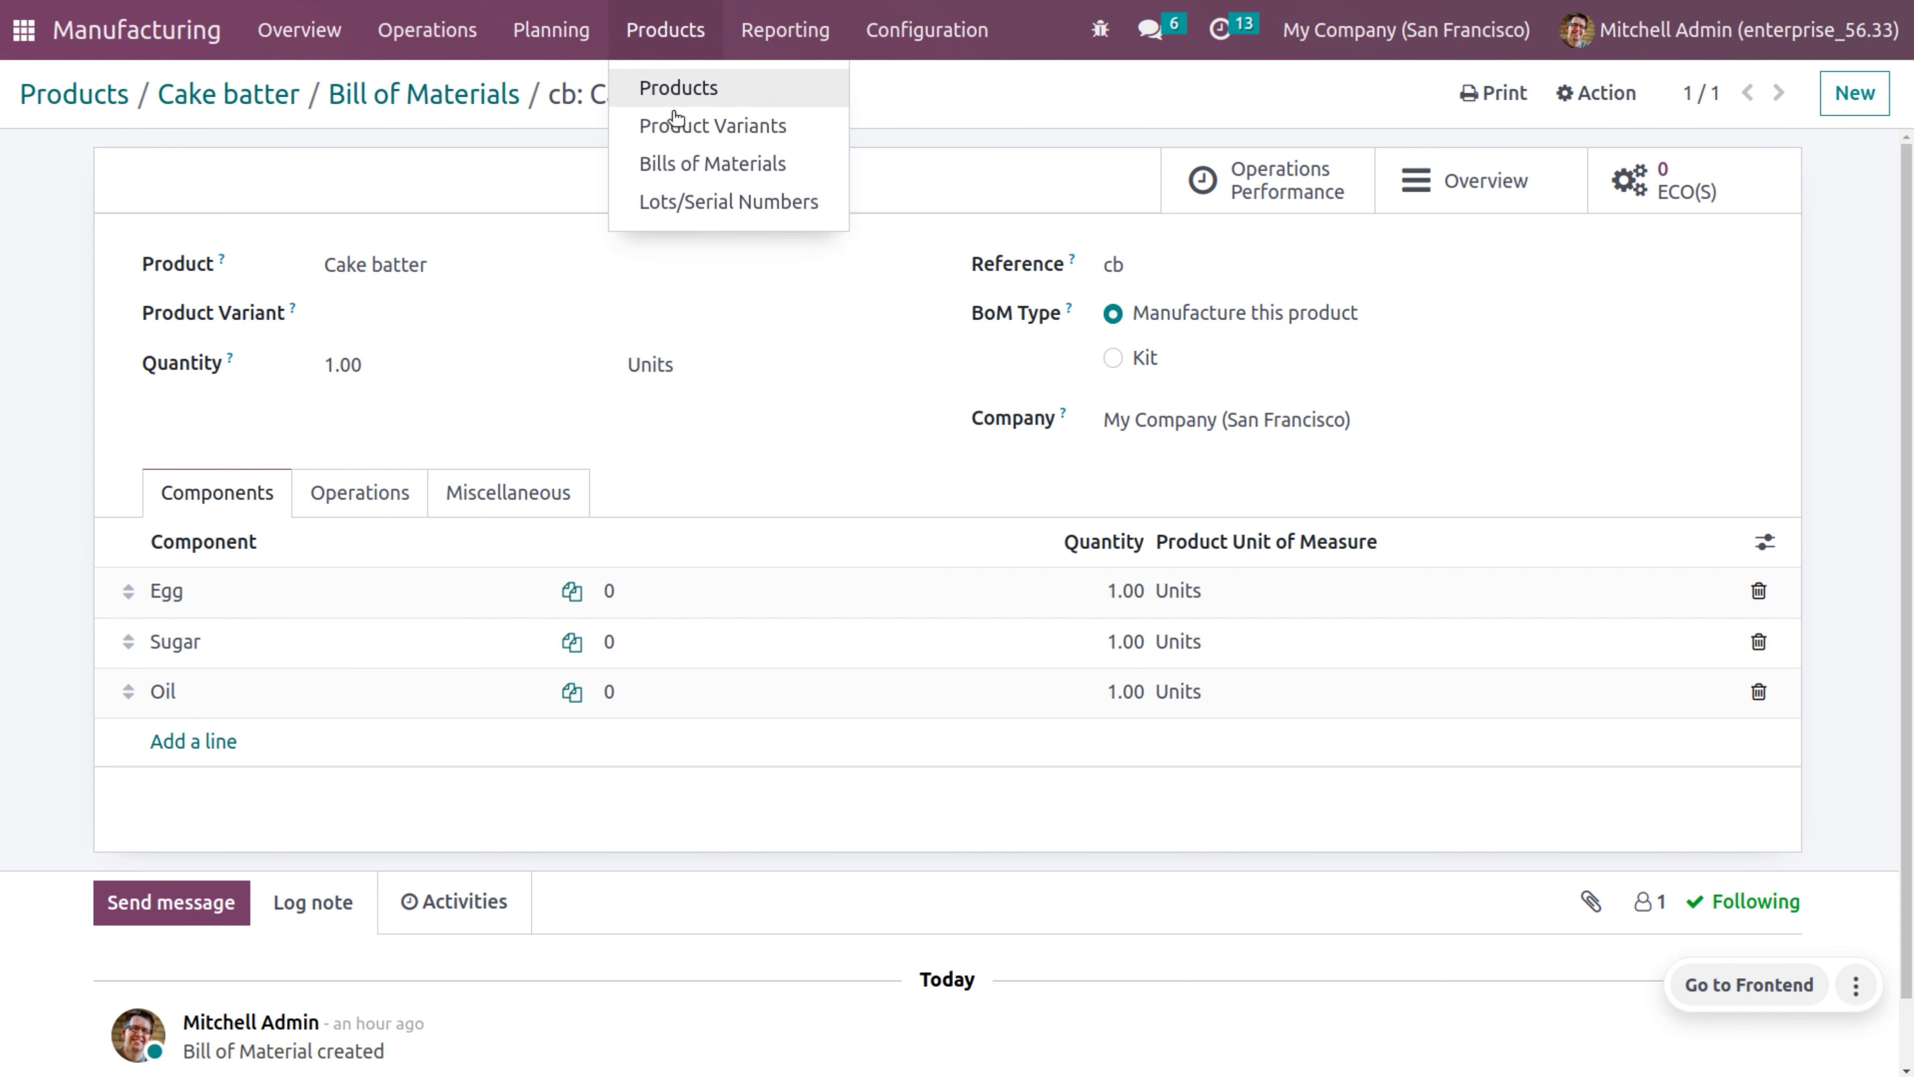
{"action": "left_click", "coordinate": [694, 166]}
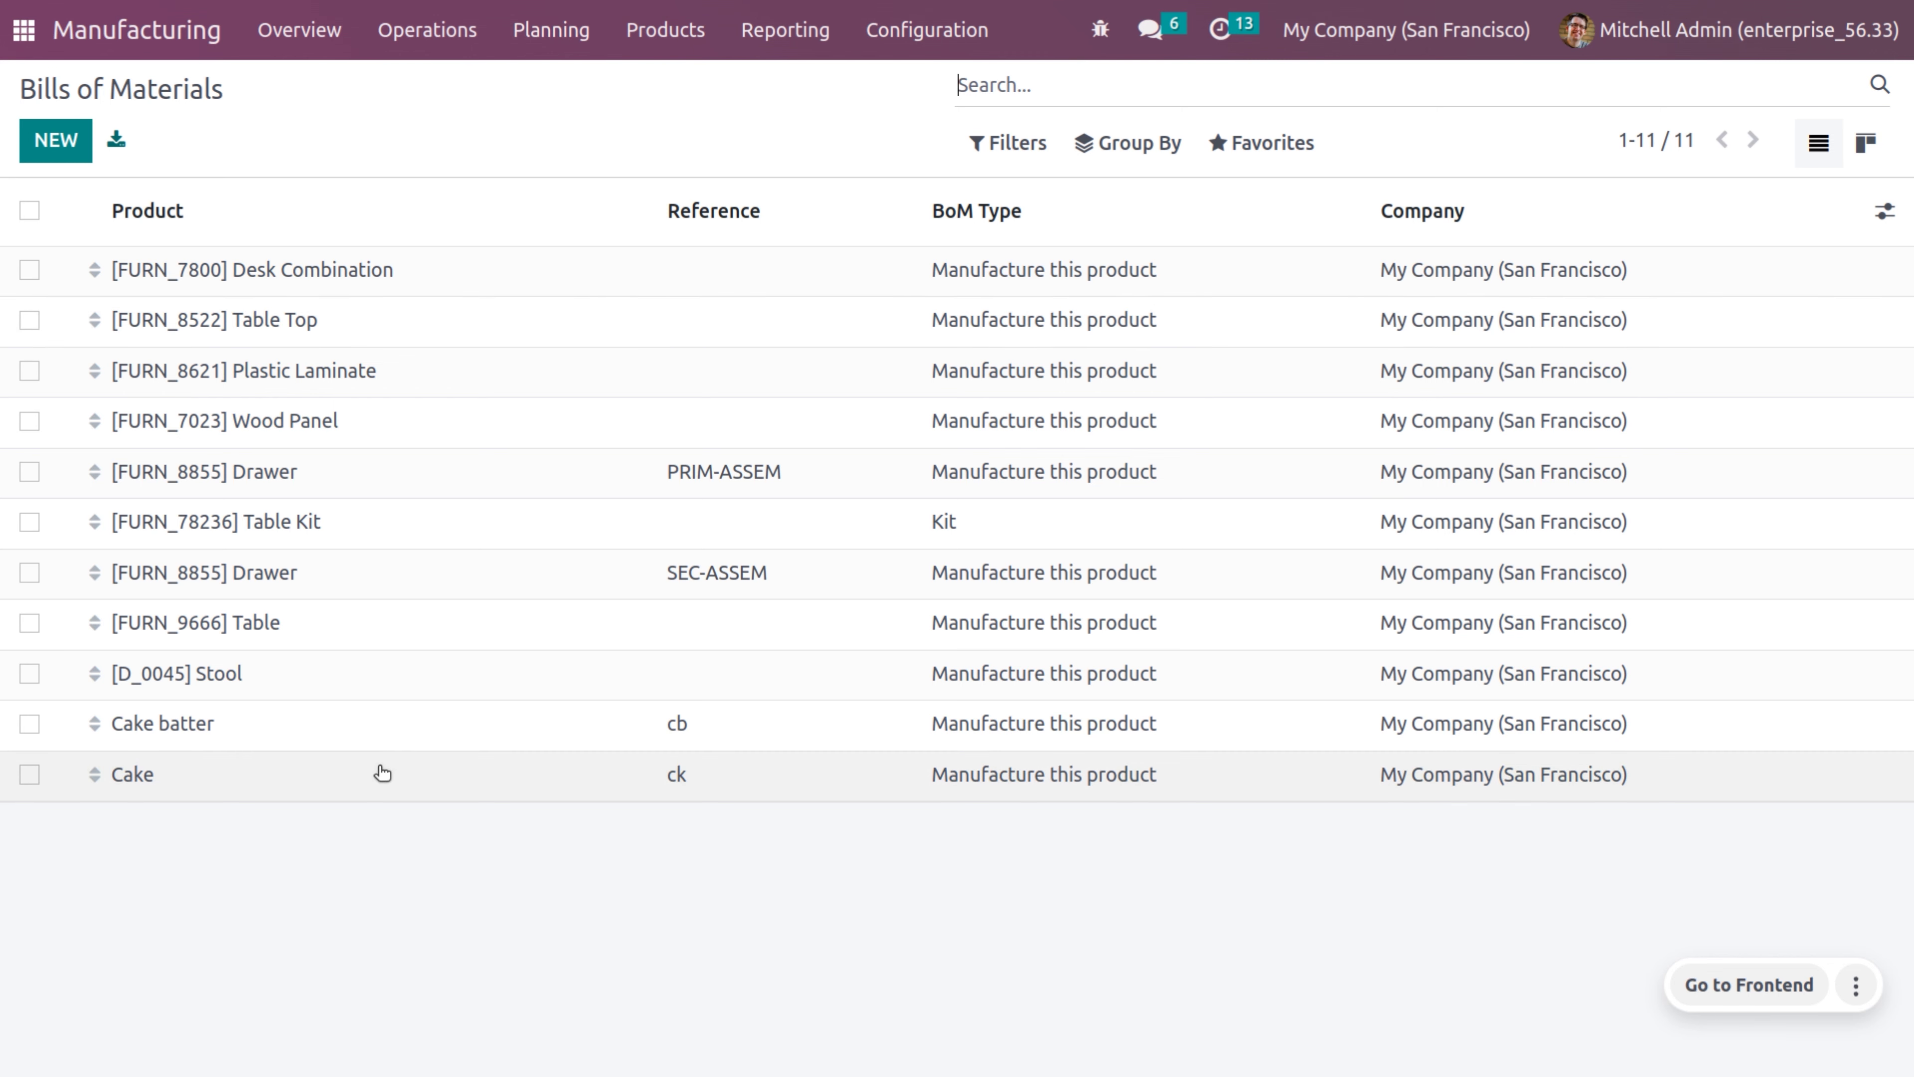
{"action": "left_click", "coordinate": [382, 772]}
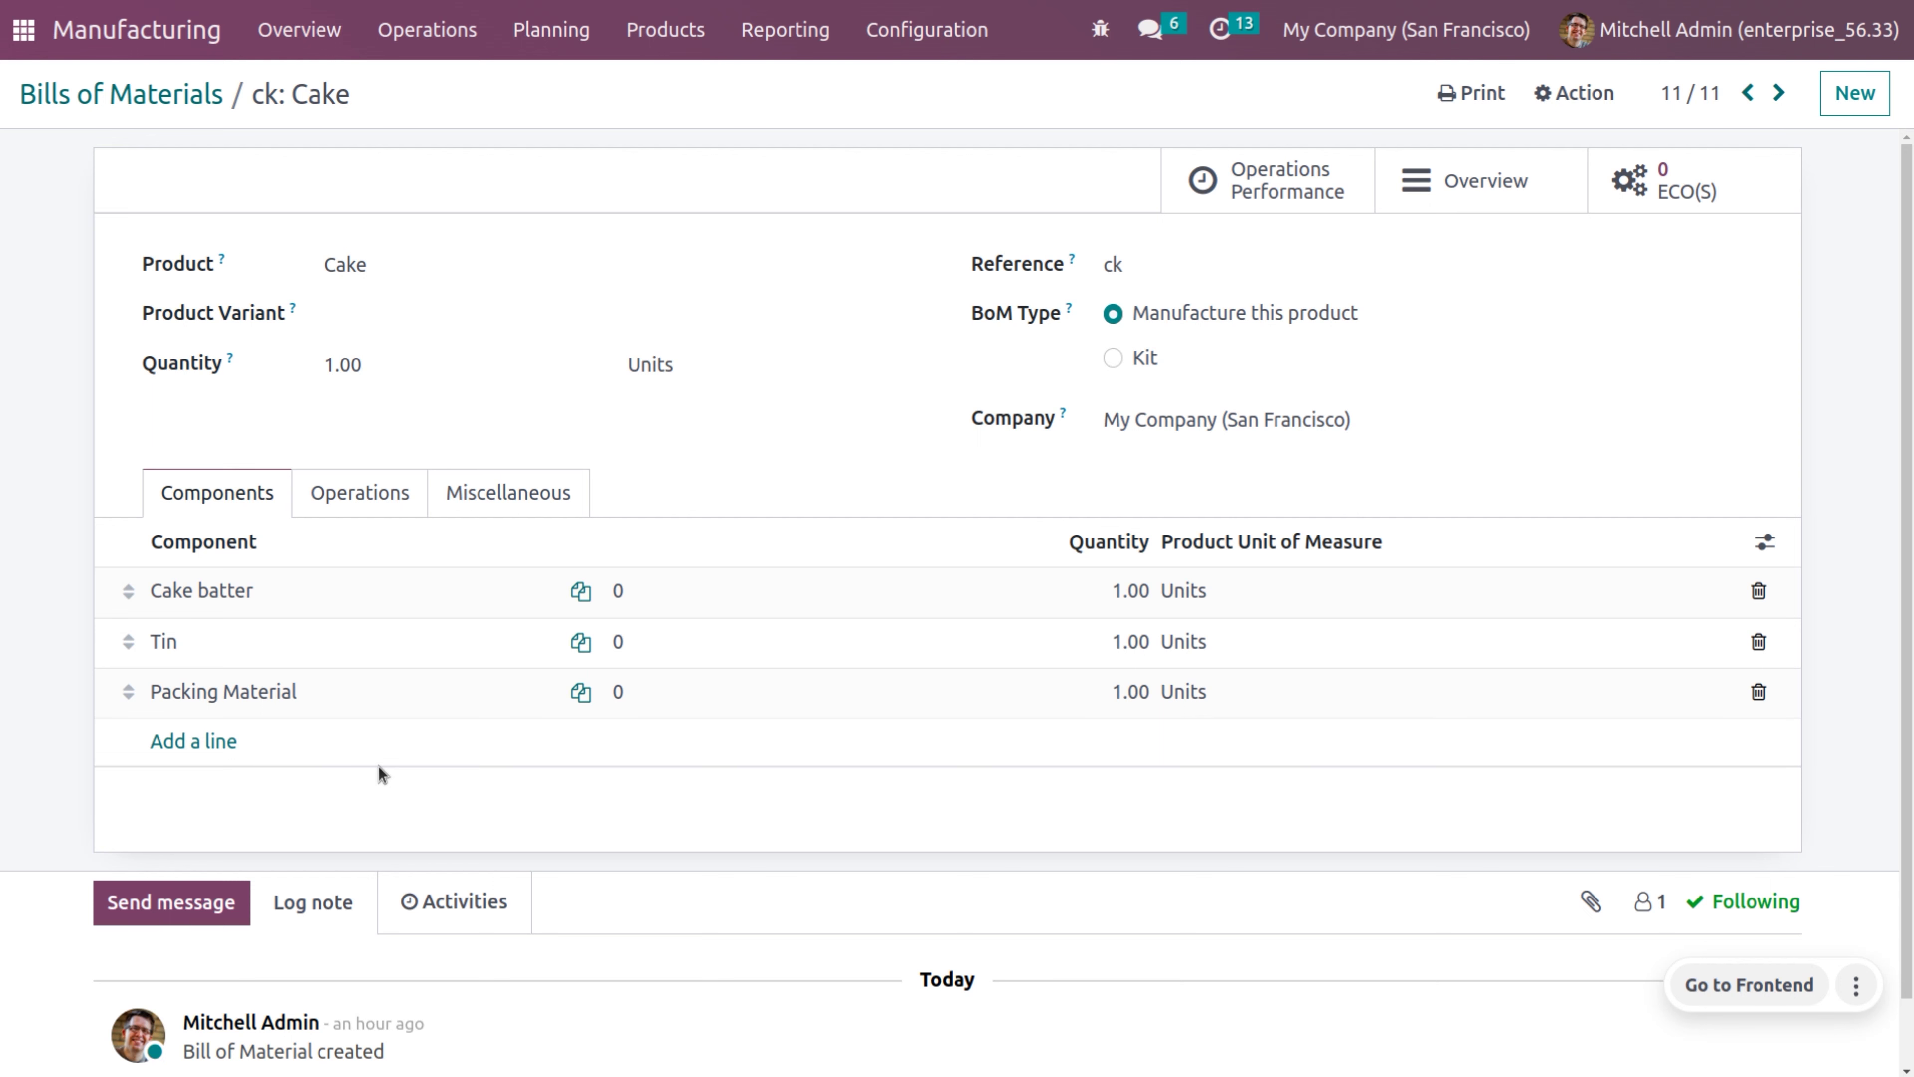
{"action": "left_click", "coordinate": [400, 26]}
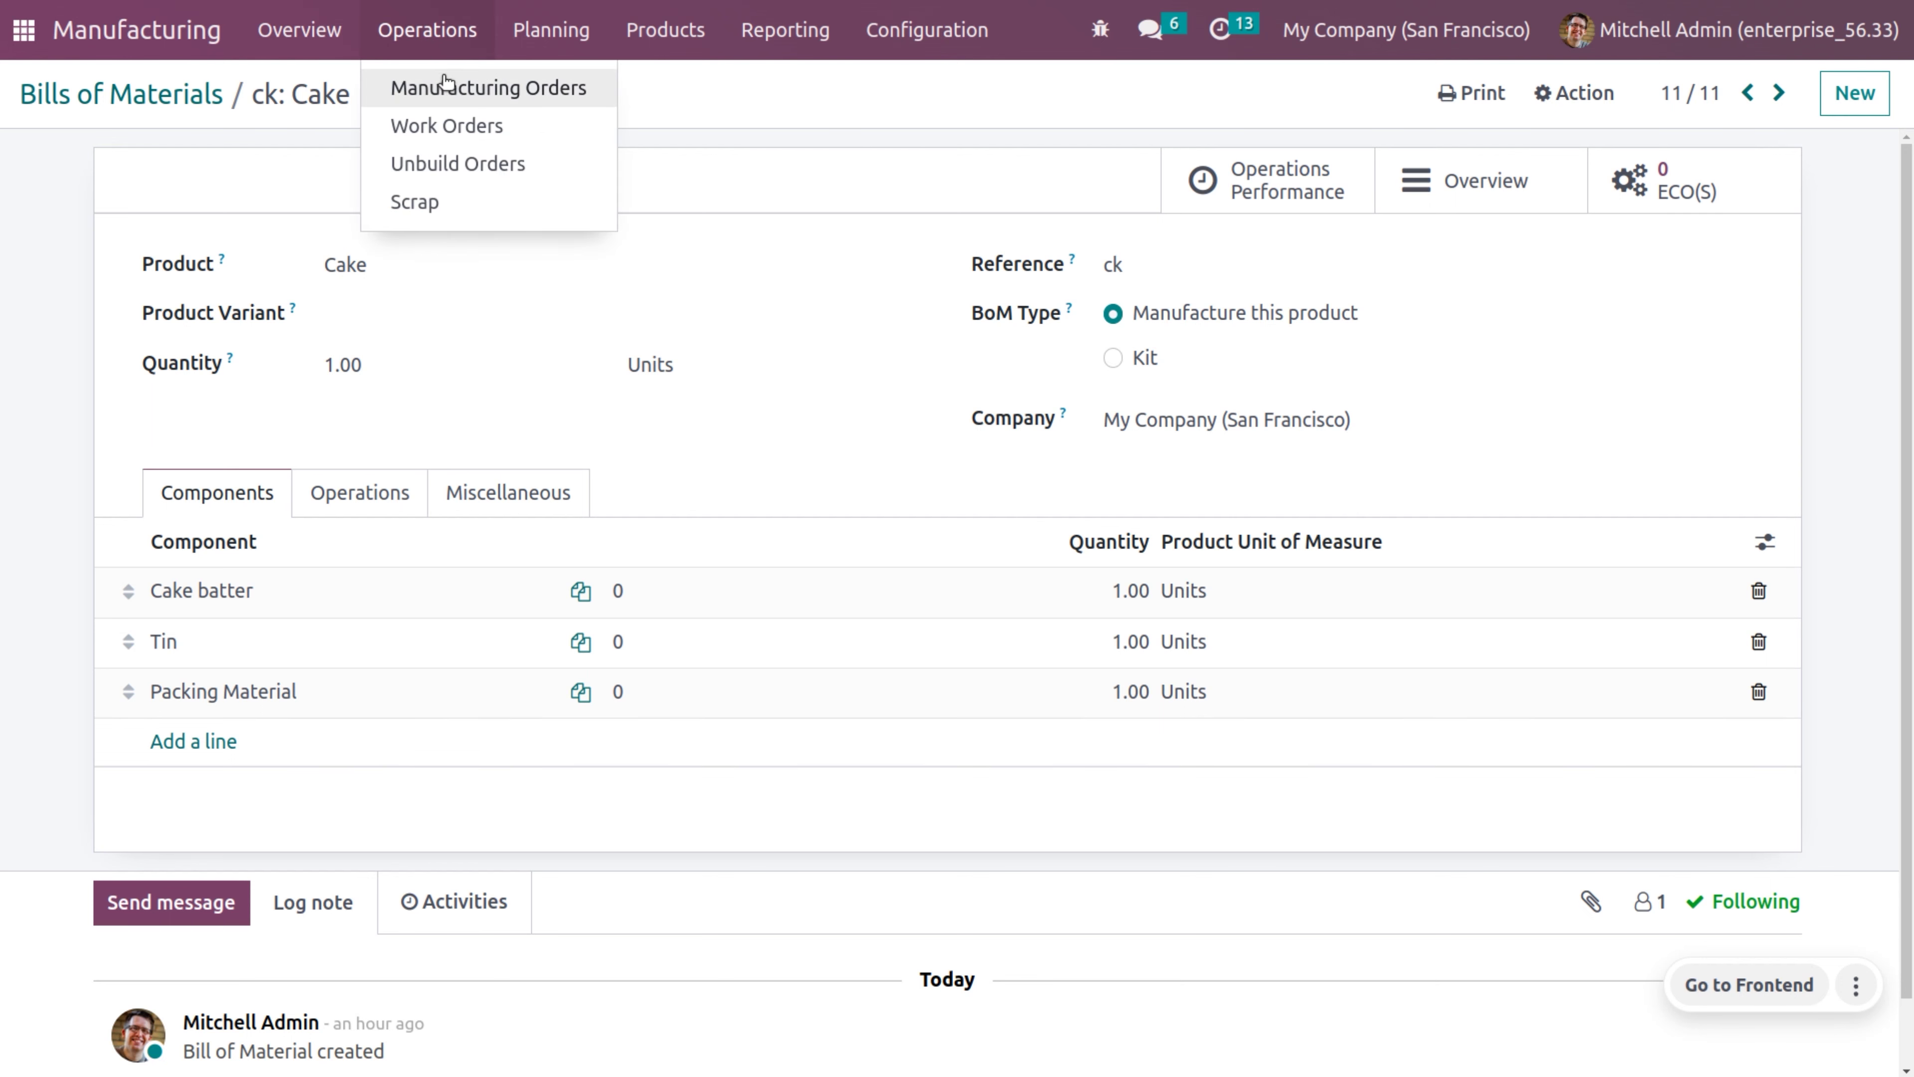
Step: Create and save a new manufacturing order for 1.00 Units of Cake using the ck BoM
{"action": "left_click", "coordinate": [457, 89]}
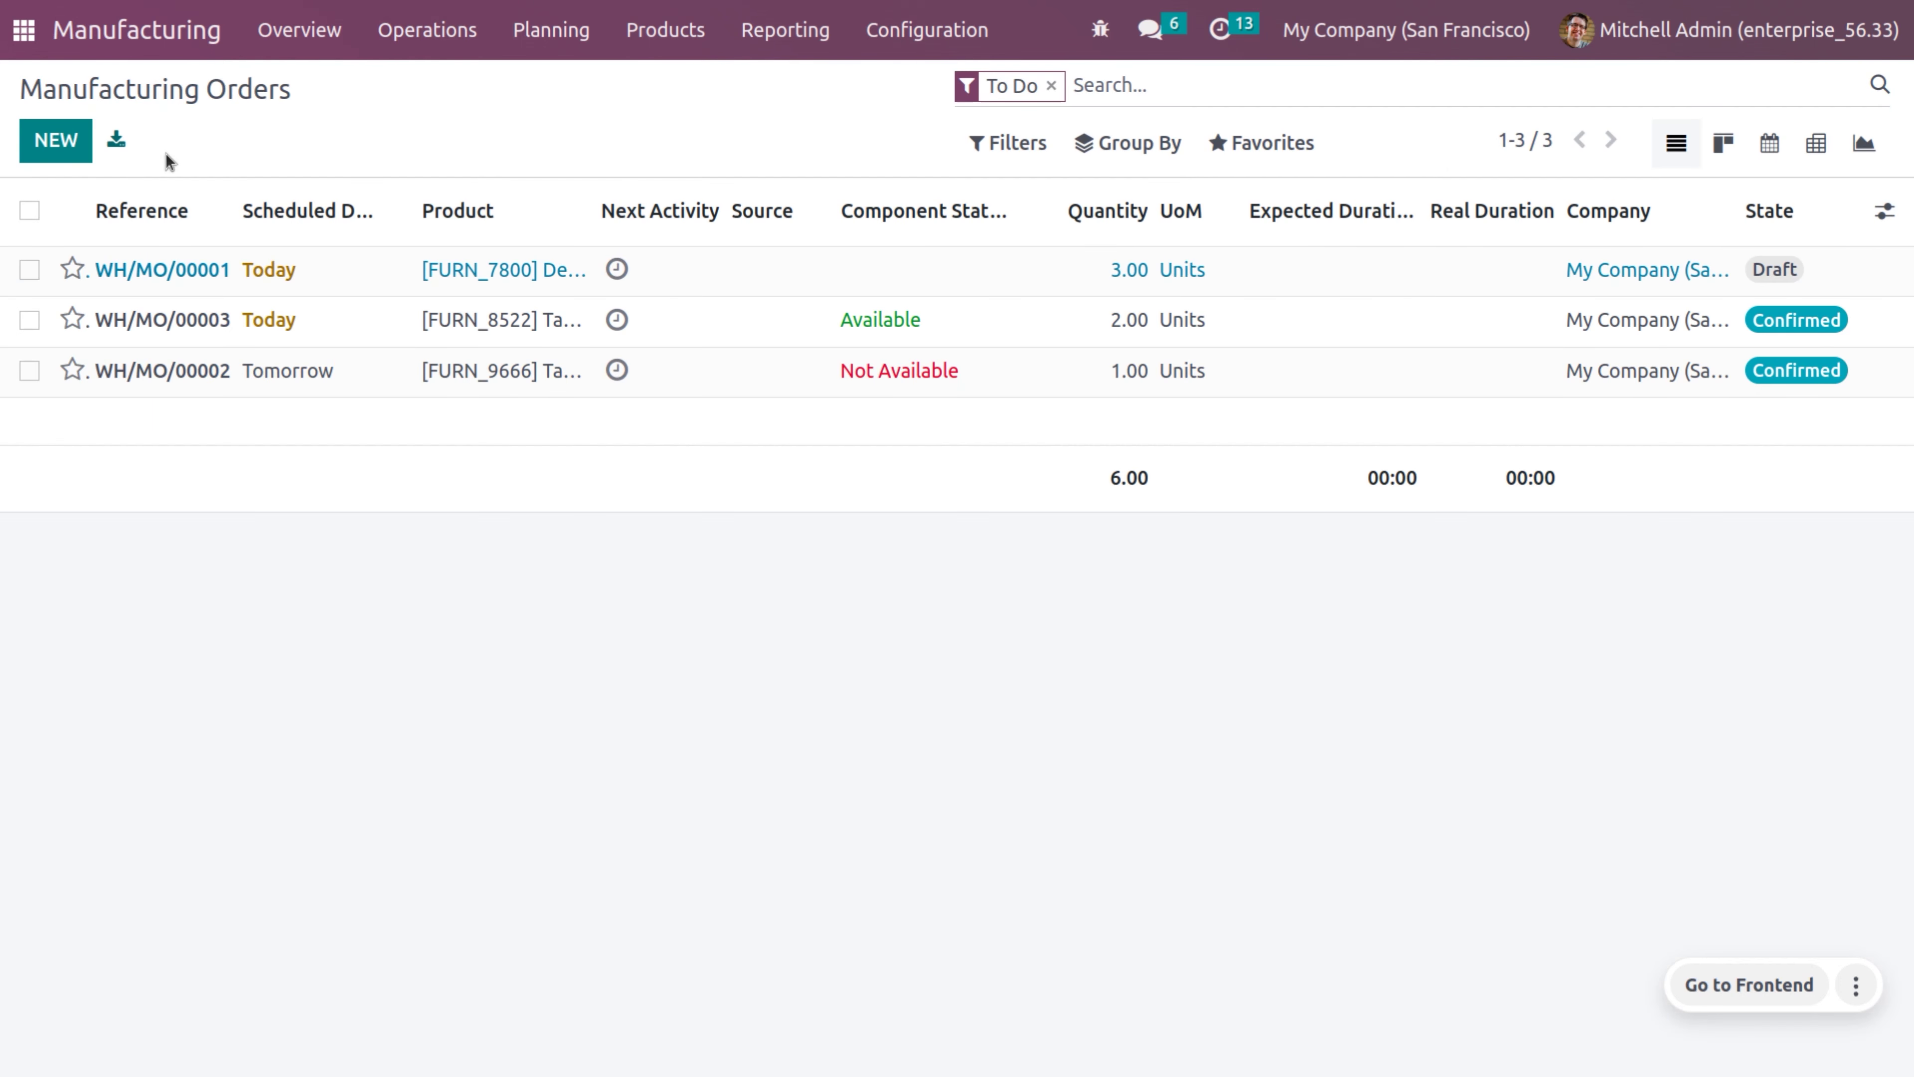
{"action": "left_click", "coordinate": [56, 143]}
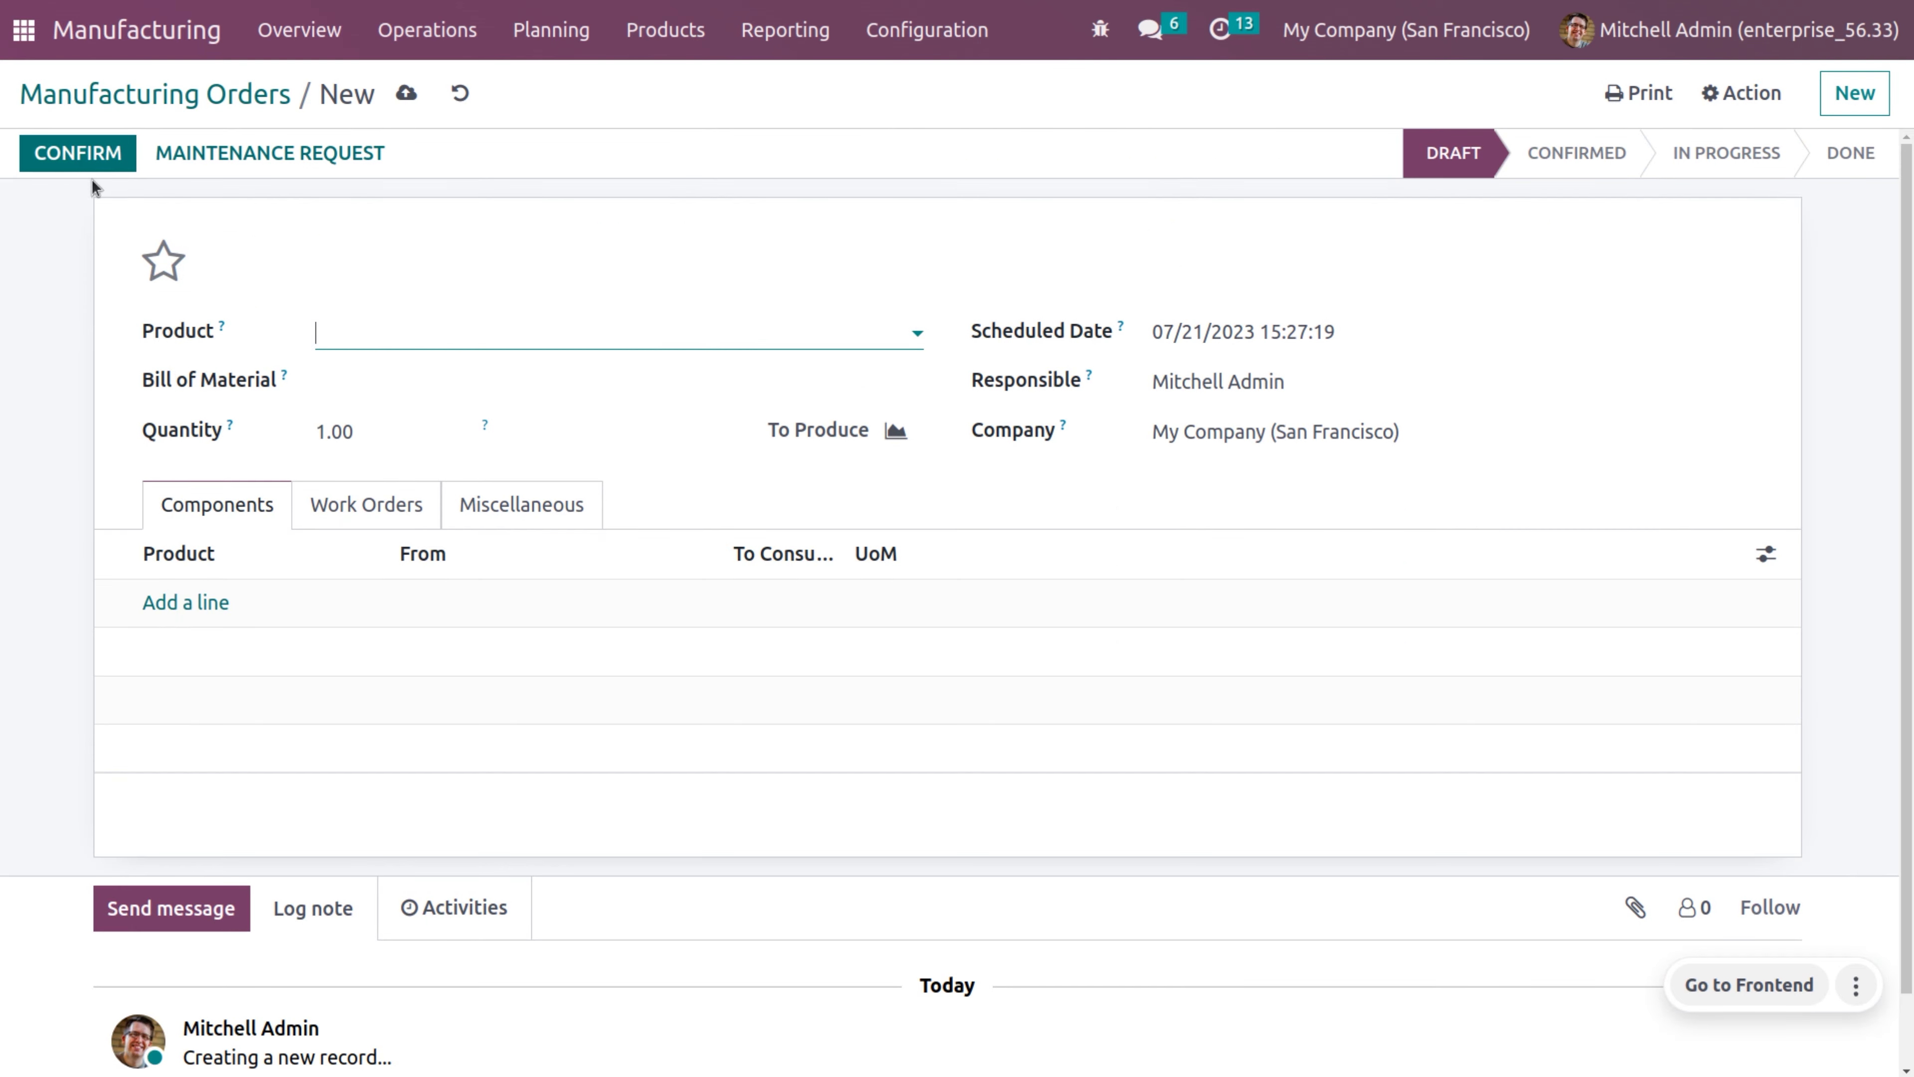
{"action": "left_click", "coordinate": [414, 345]}
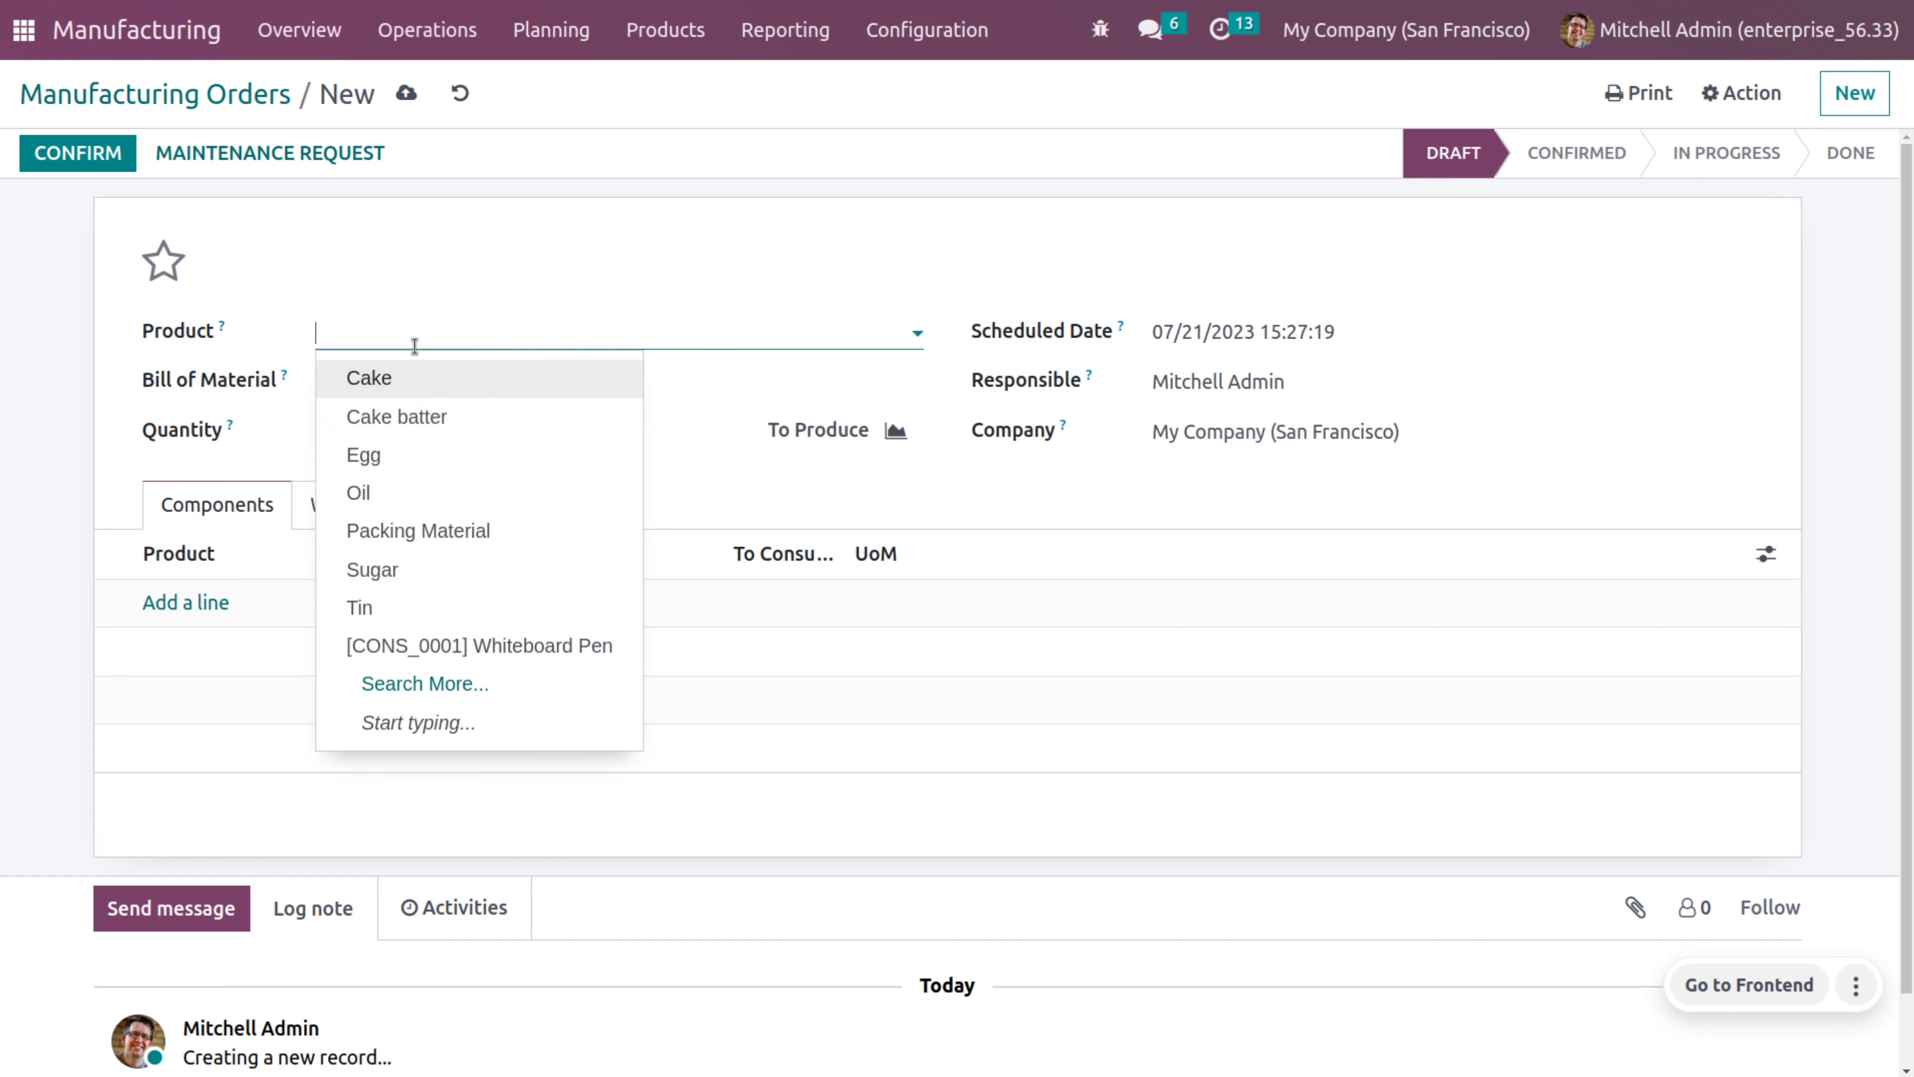
{"action": "left_click", "coordinate": [407, 381]}
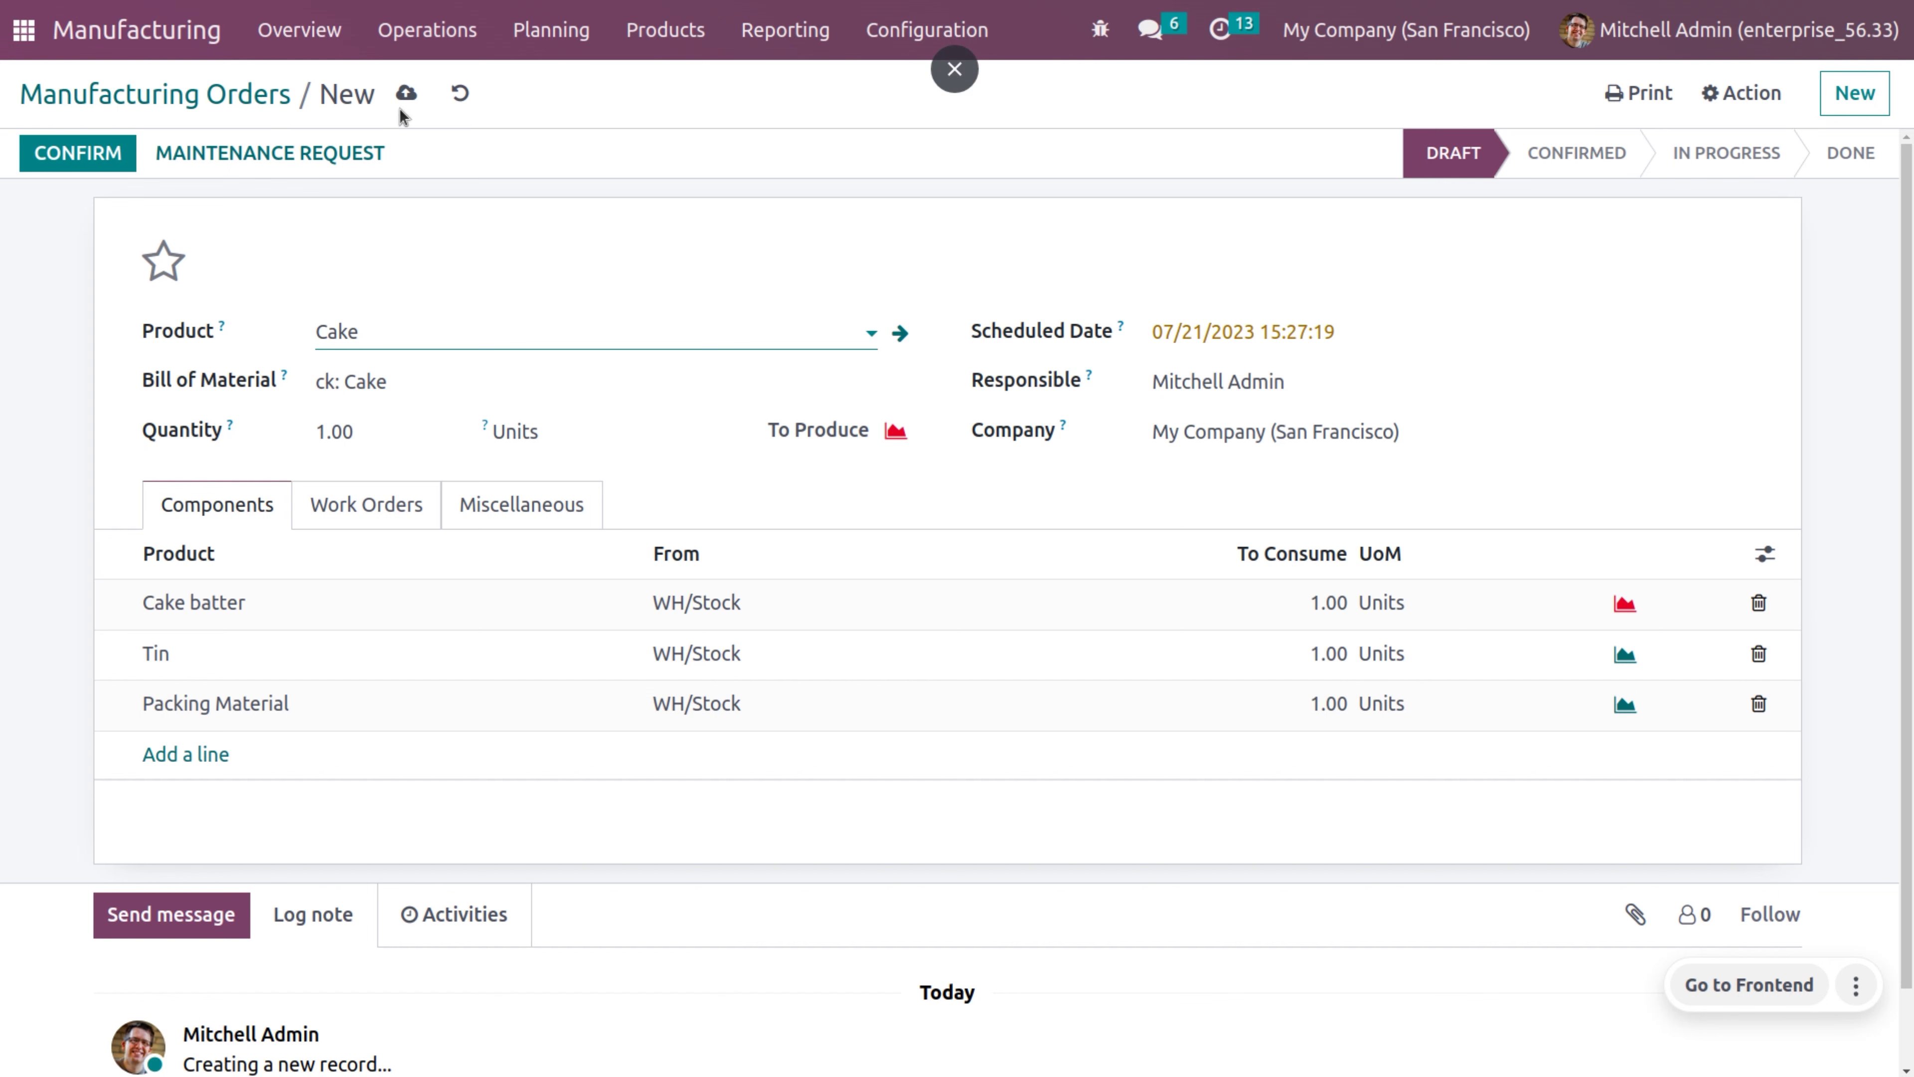
{"action": "left_click", "coordinate": [408, 95]}
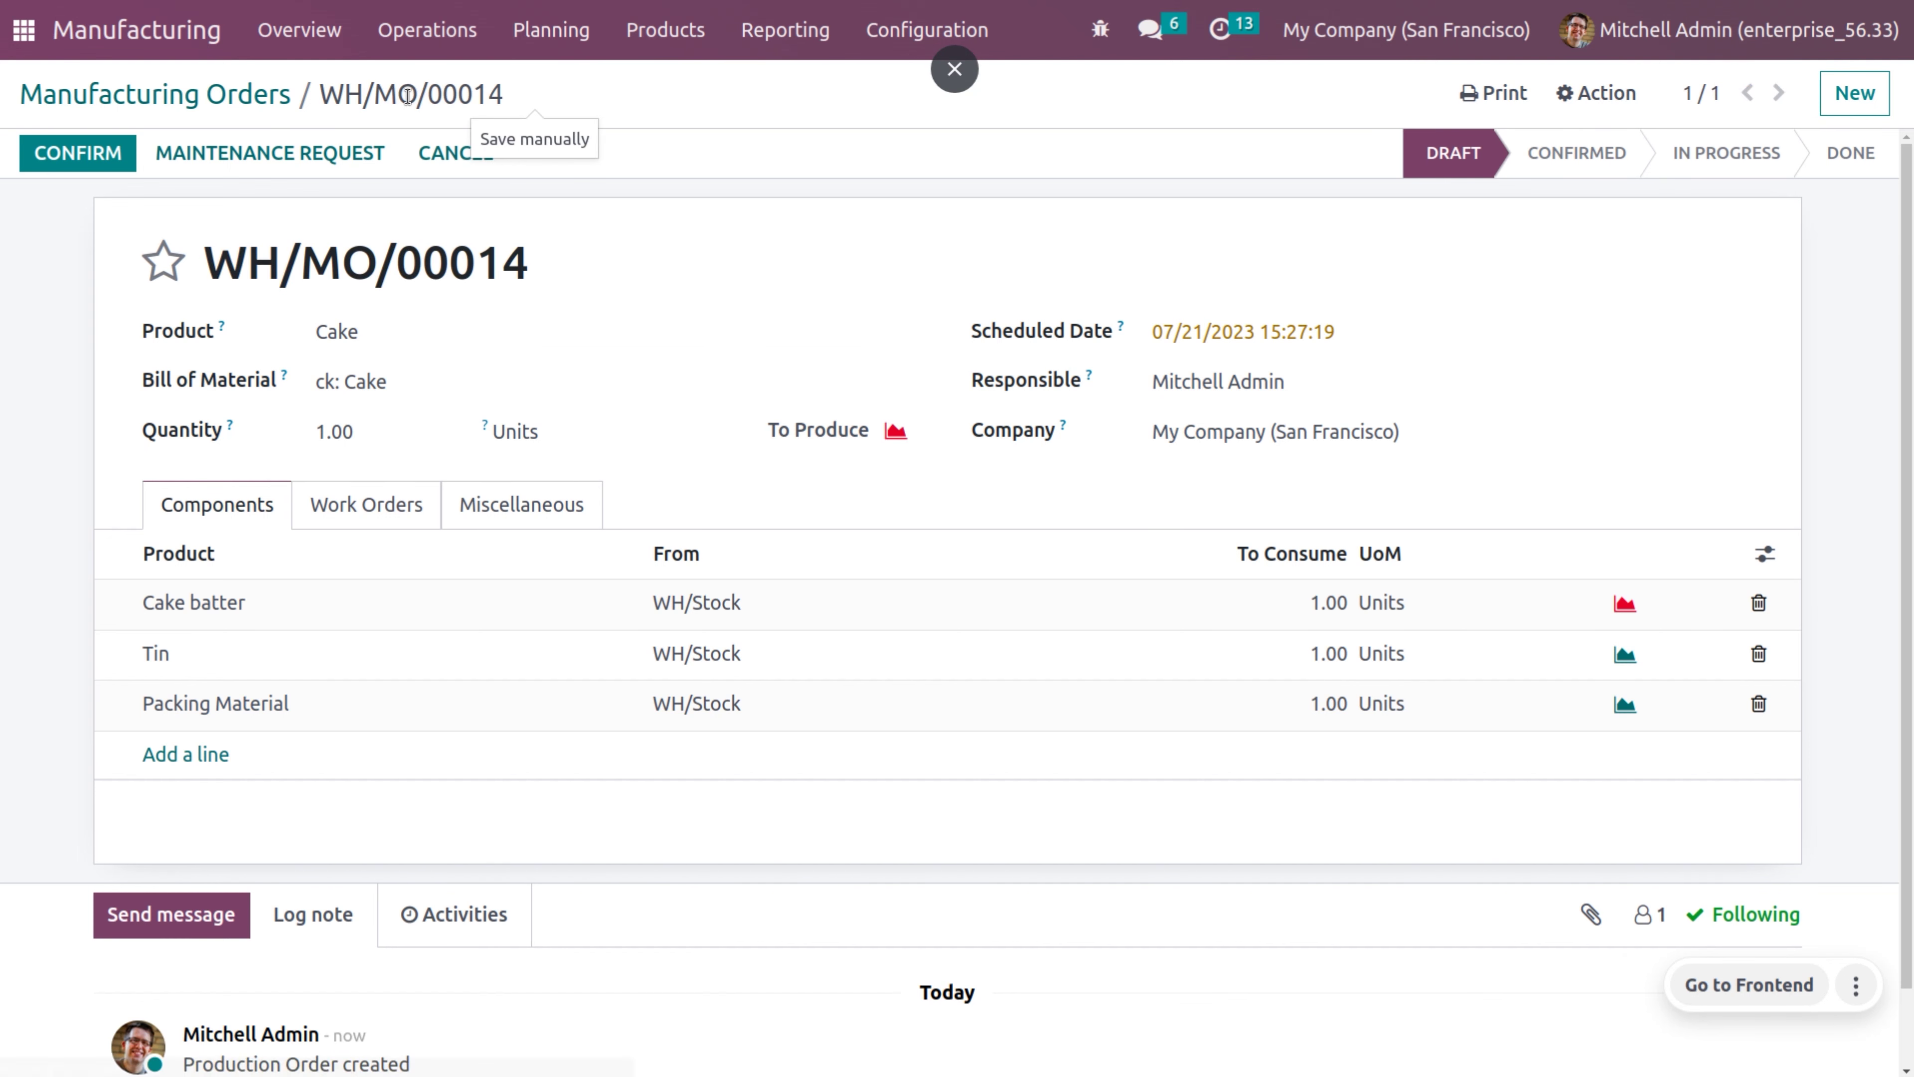
Step: Confirm the Cake order, then finish child order WH/MO/00015 consuming 1.00 Egg, Sugar and Oil
{"action": "left_click", "coordinate": [85, 158]}
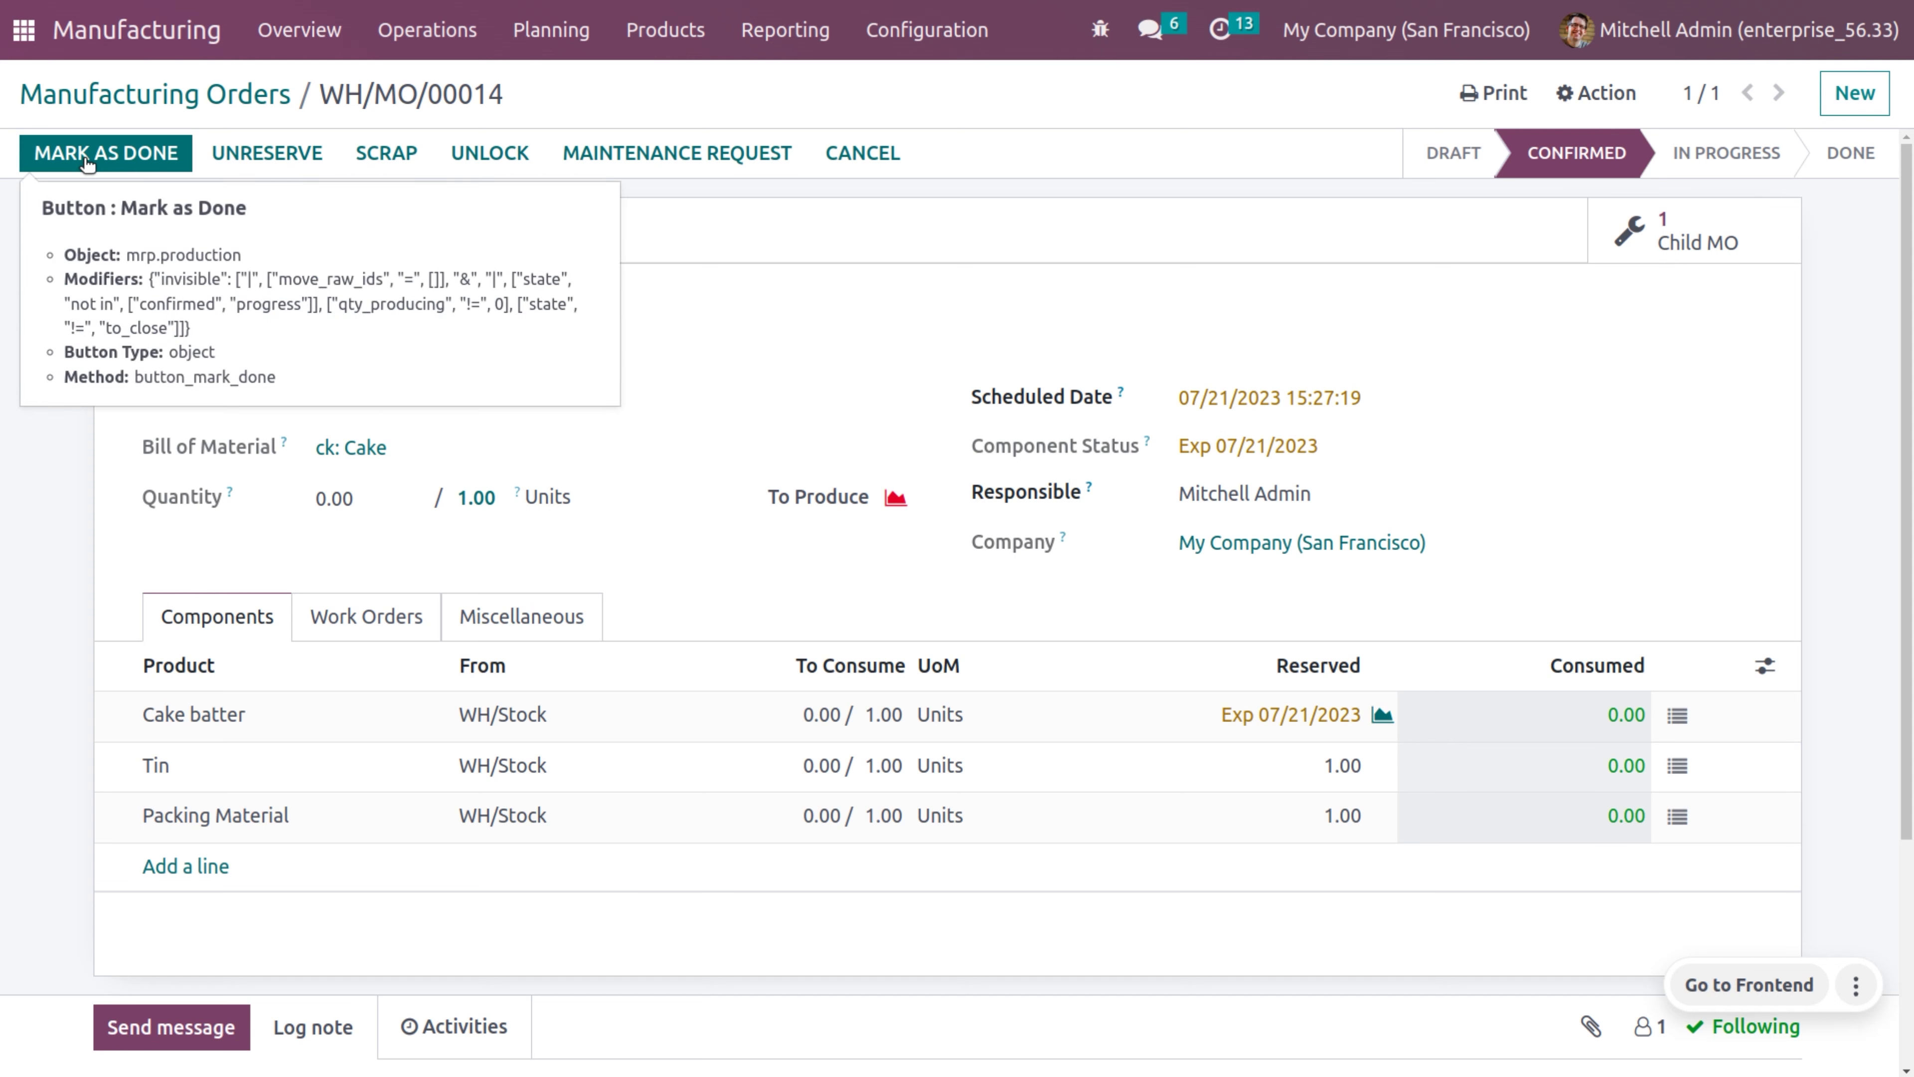
{"action": "left_click", "coordinate": [1698, 246]}
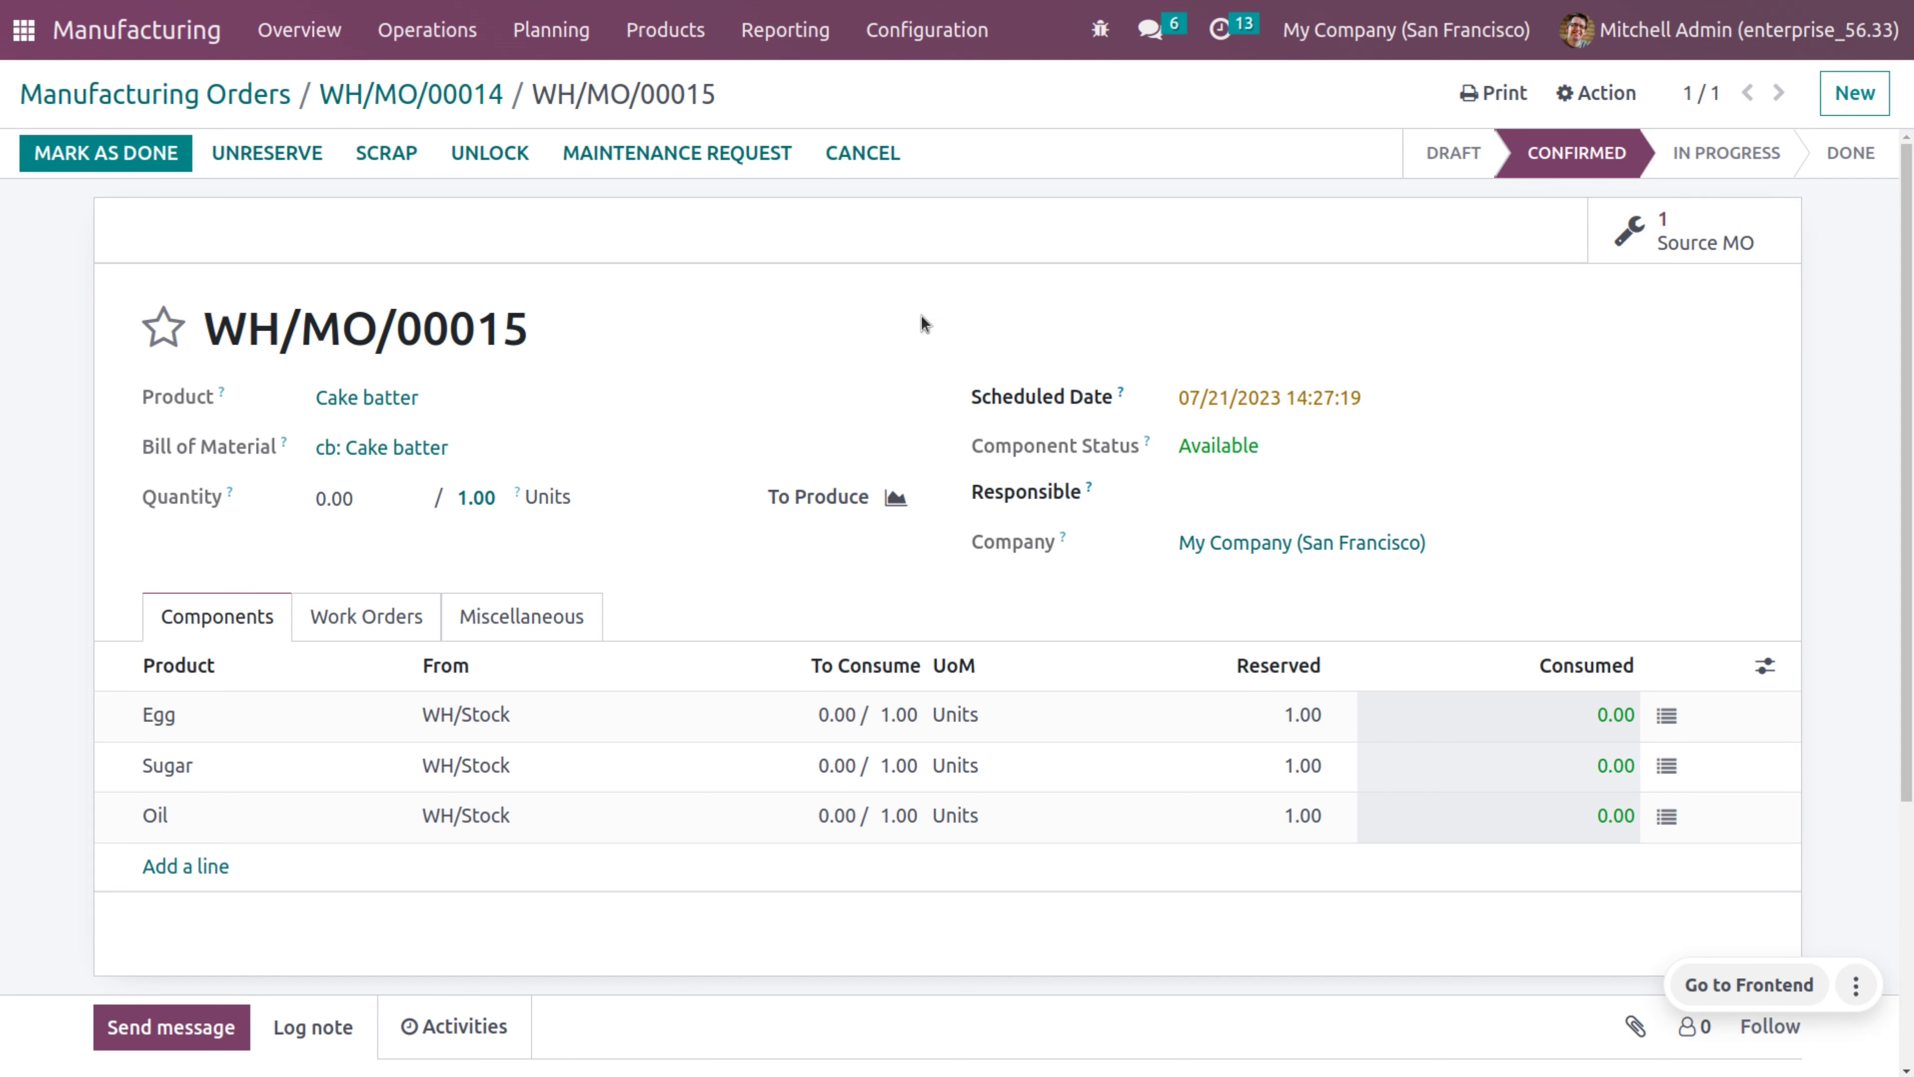
{"action": "left_click", "coordinate": [135, 161]}
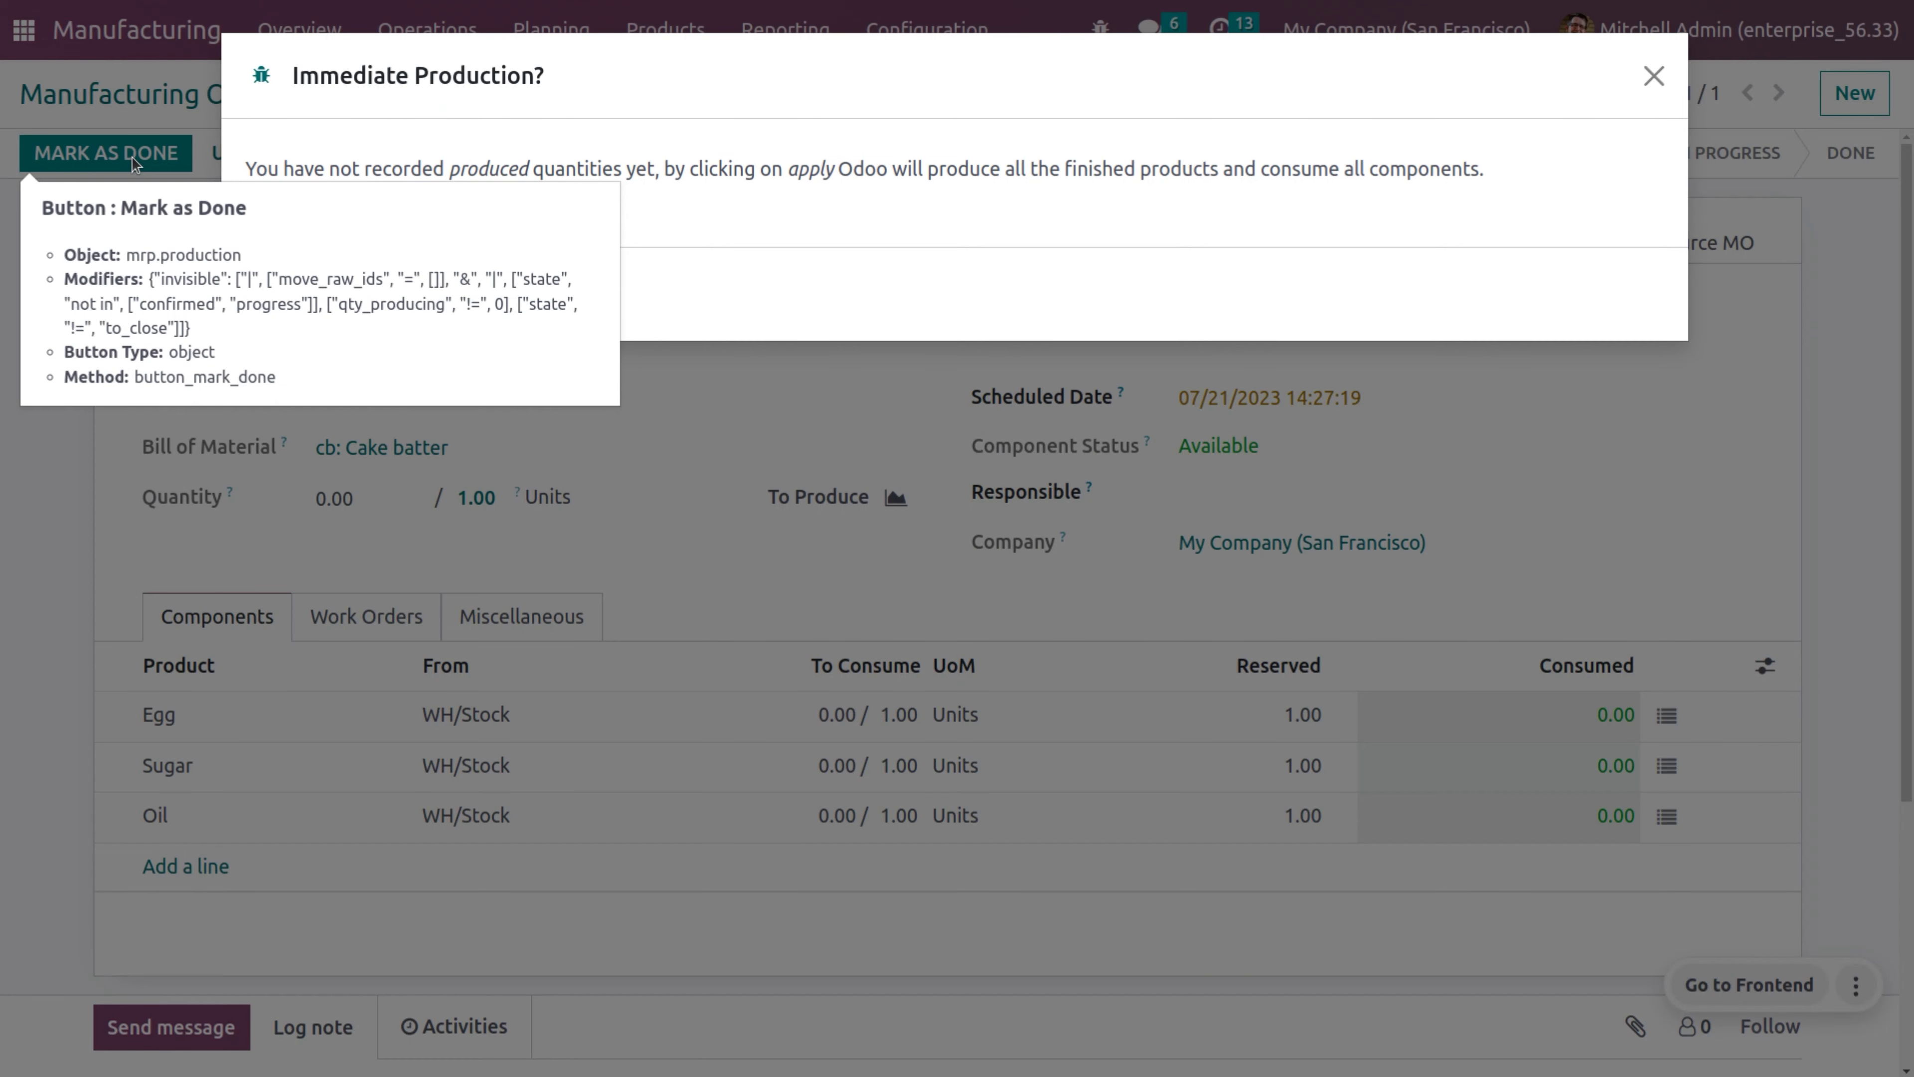
{"action": "left_click", "coordinate": [269, 307]}
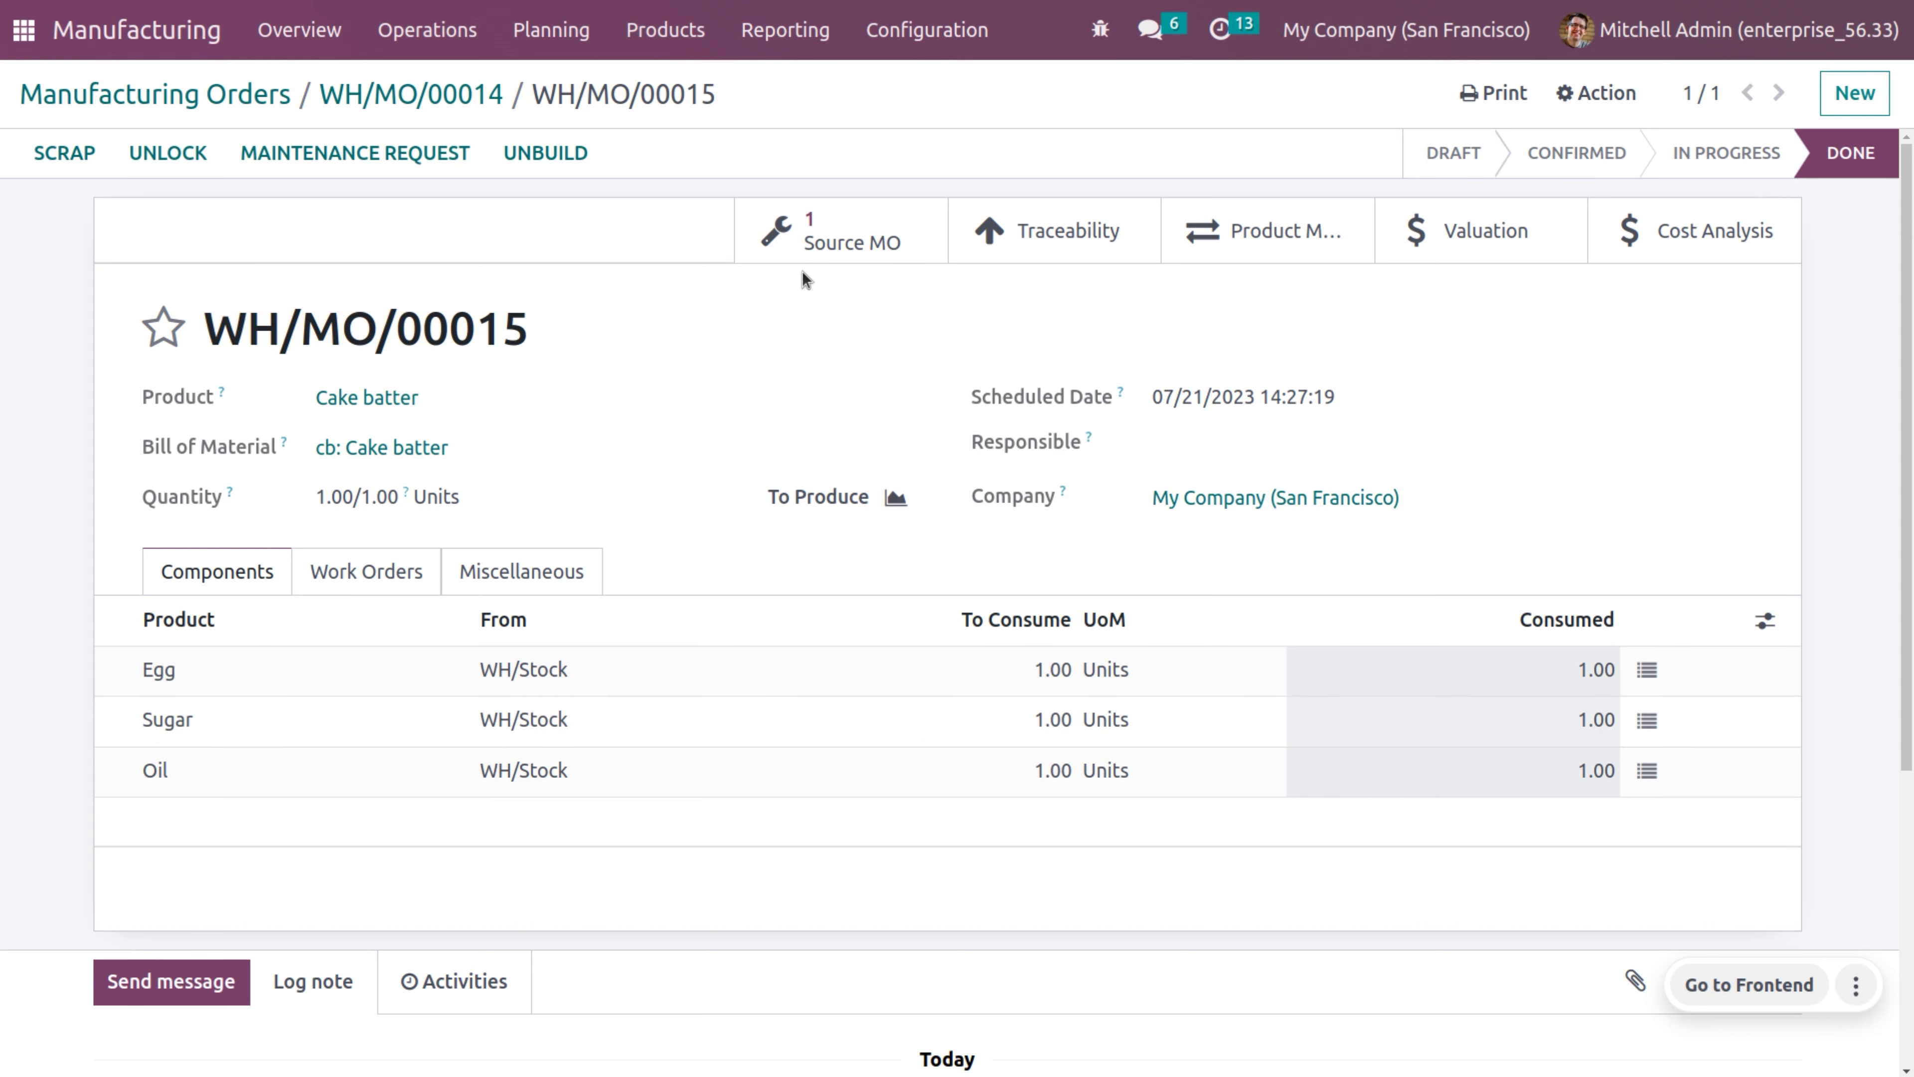
{"action": "left_click", "coordinate": [908, 243]}
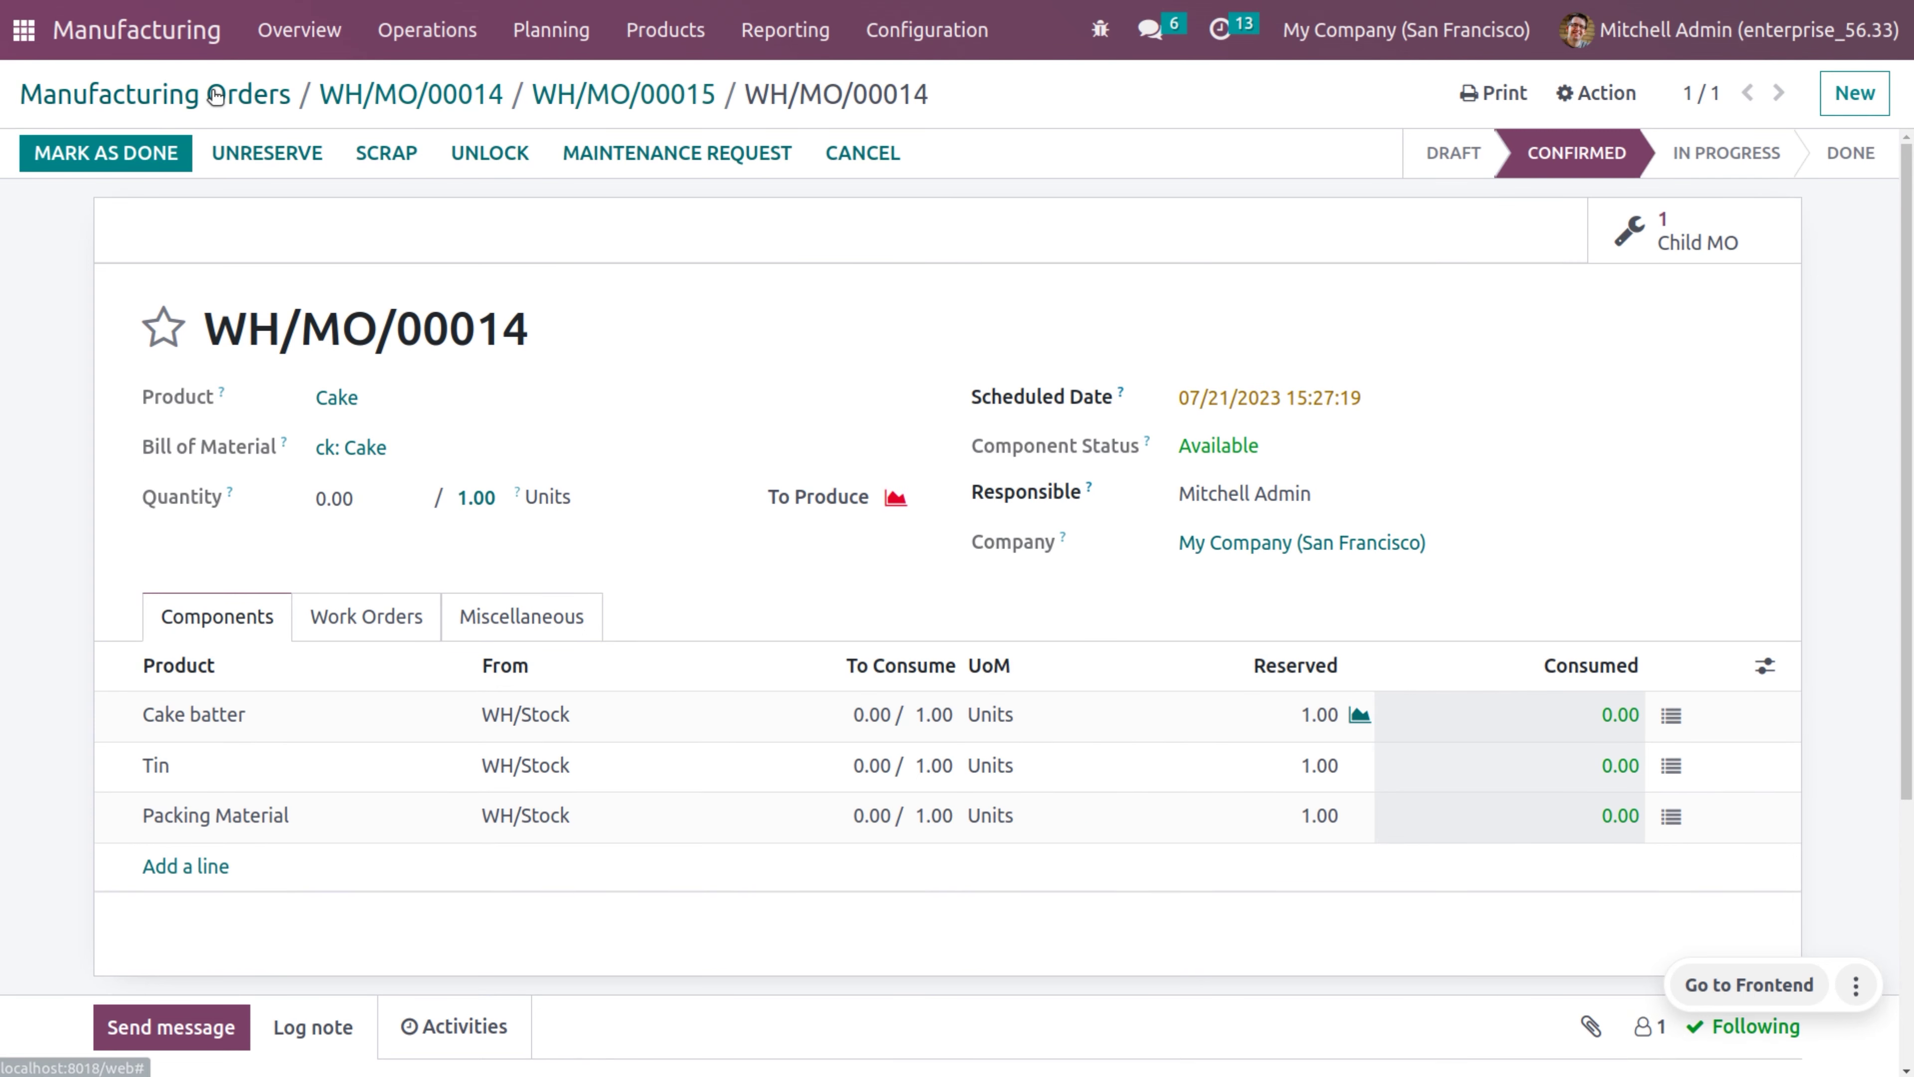
{"action": "left_click", "coordinate": [591, 100]}
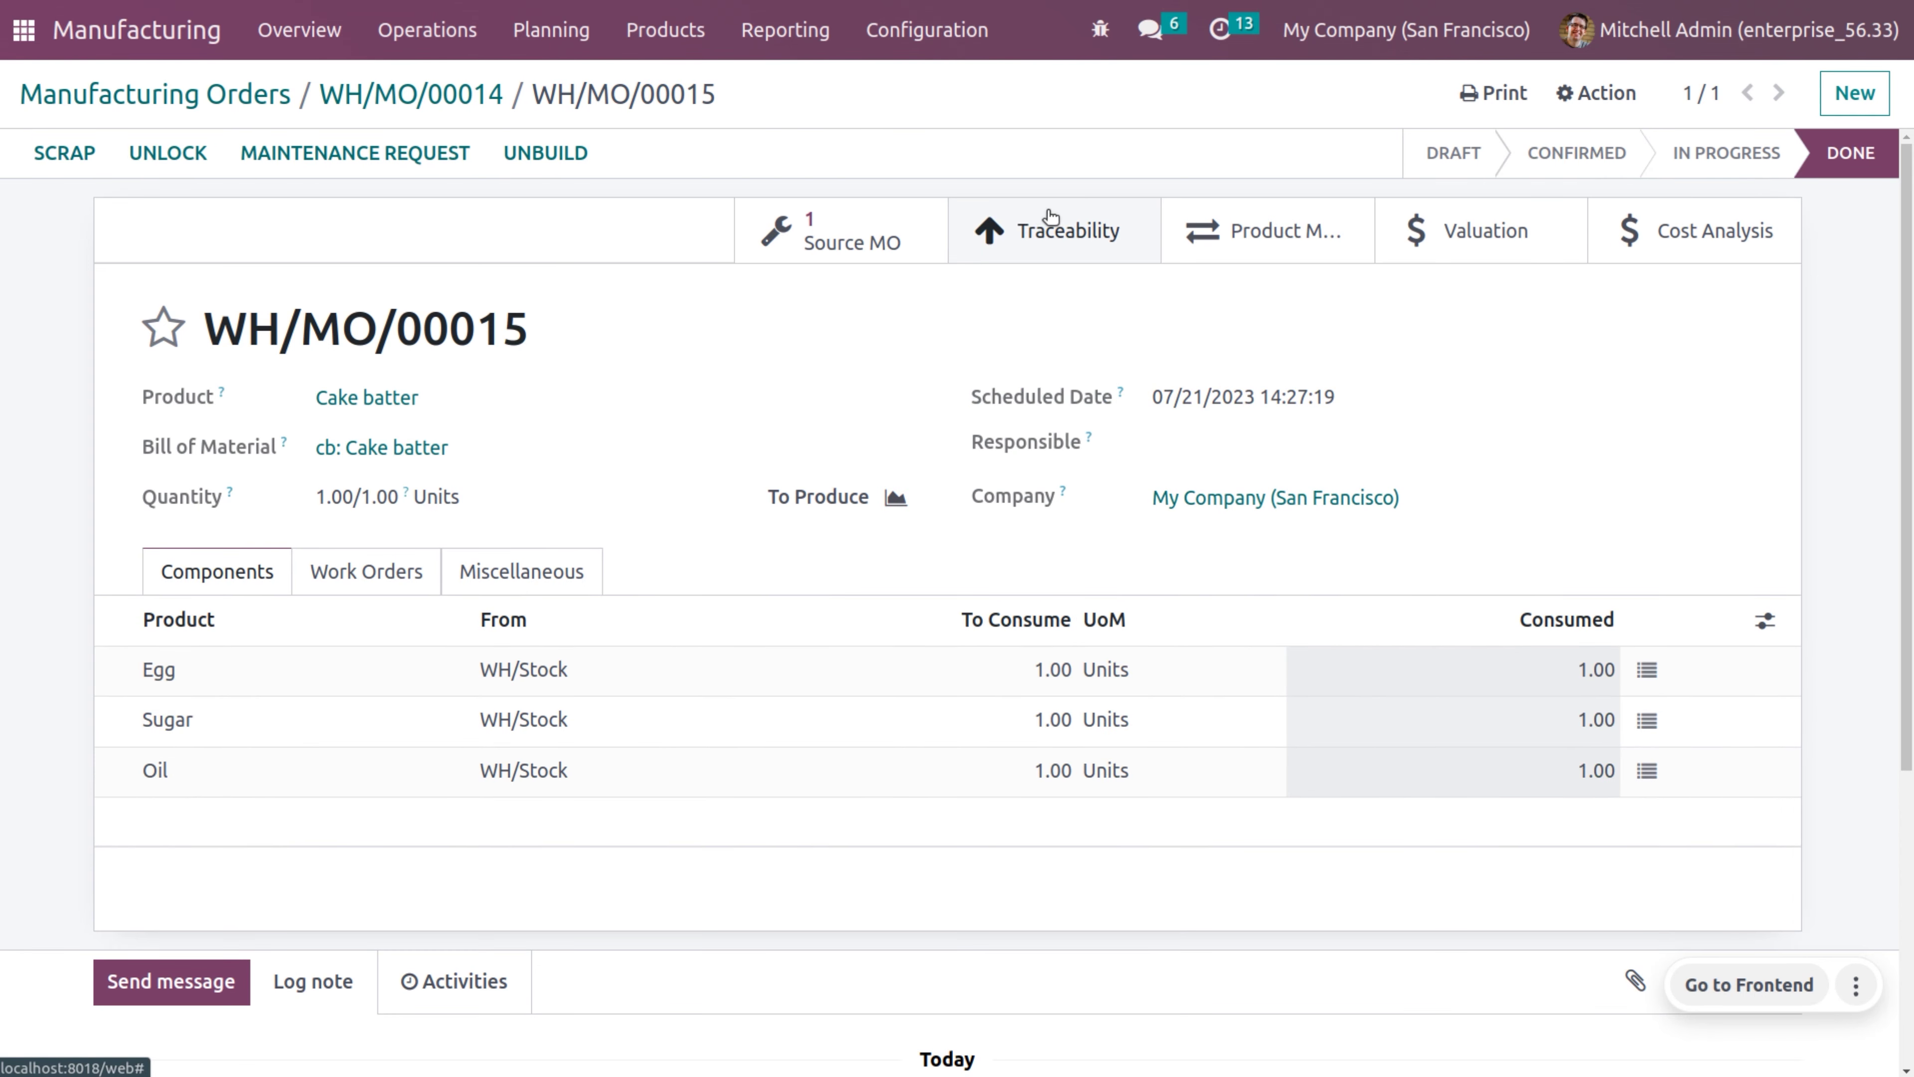
{"action": "left_click", "coordinate": [1063, 219]}
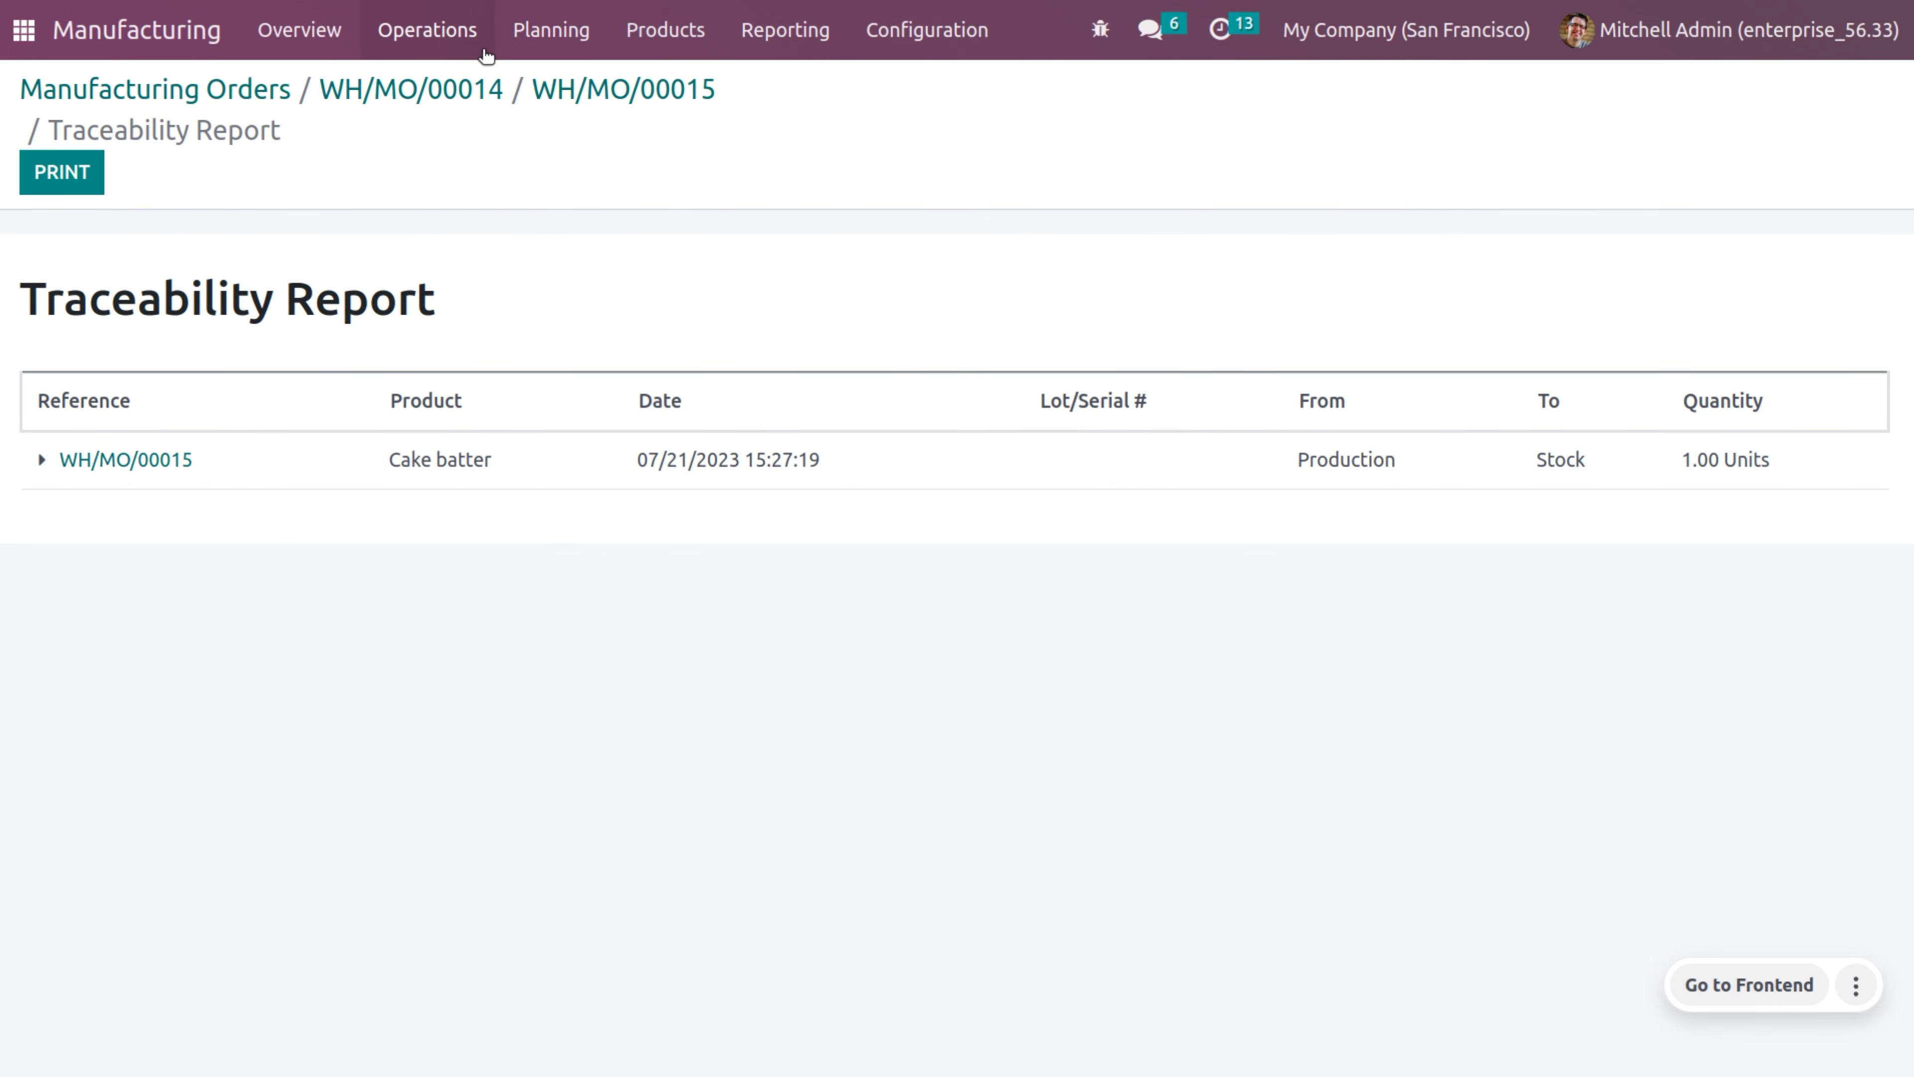
{"action": "left_click", "coordinate": [457, 83]}
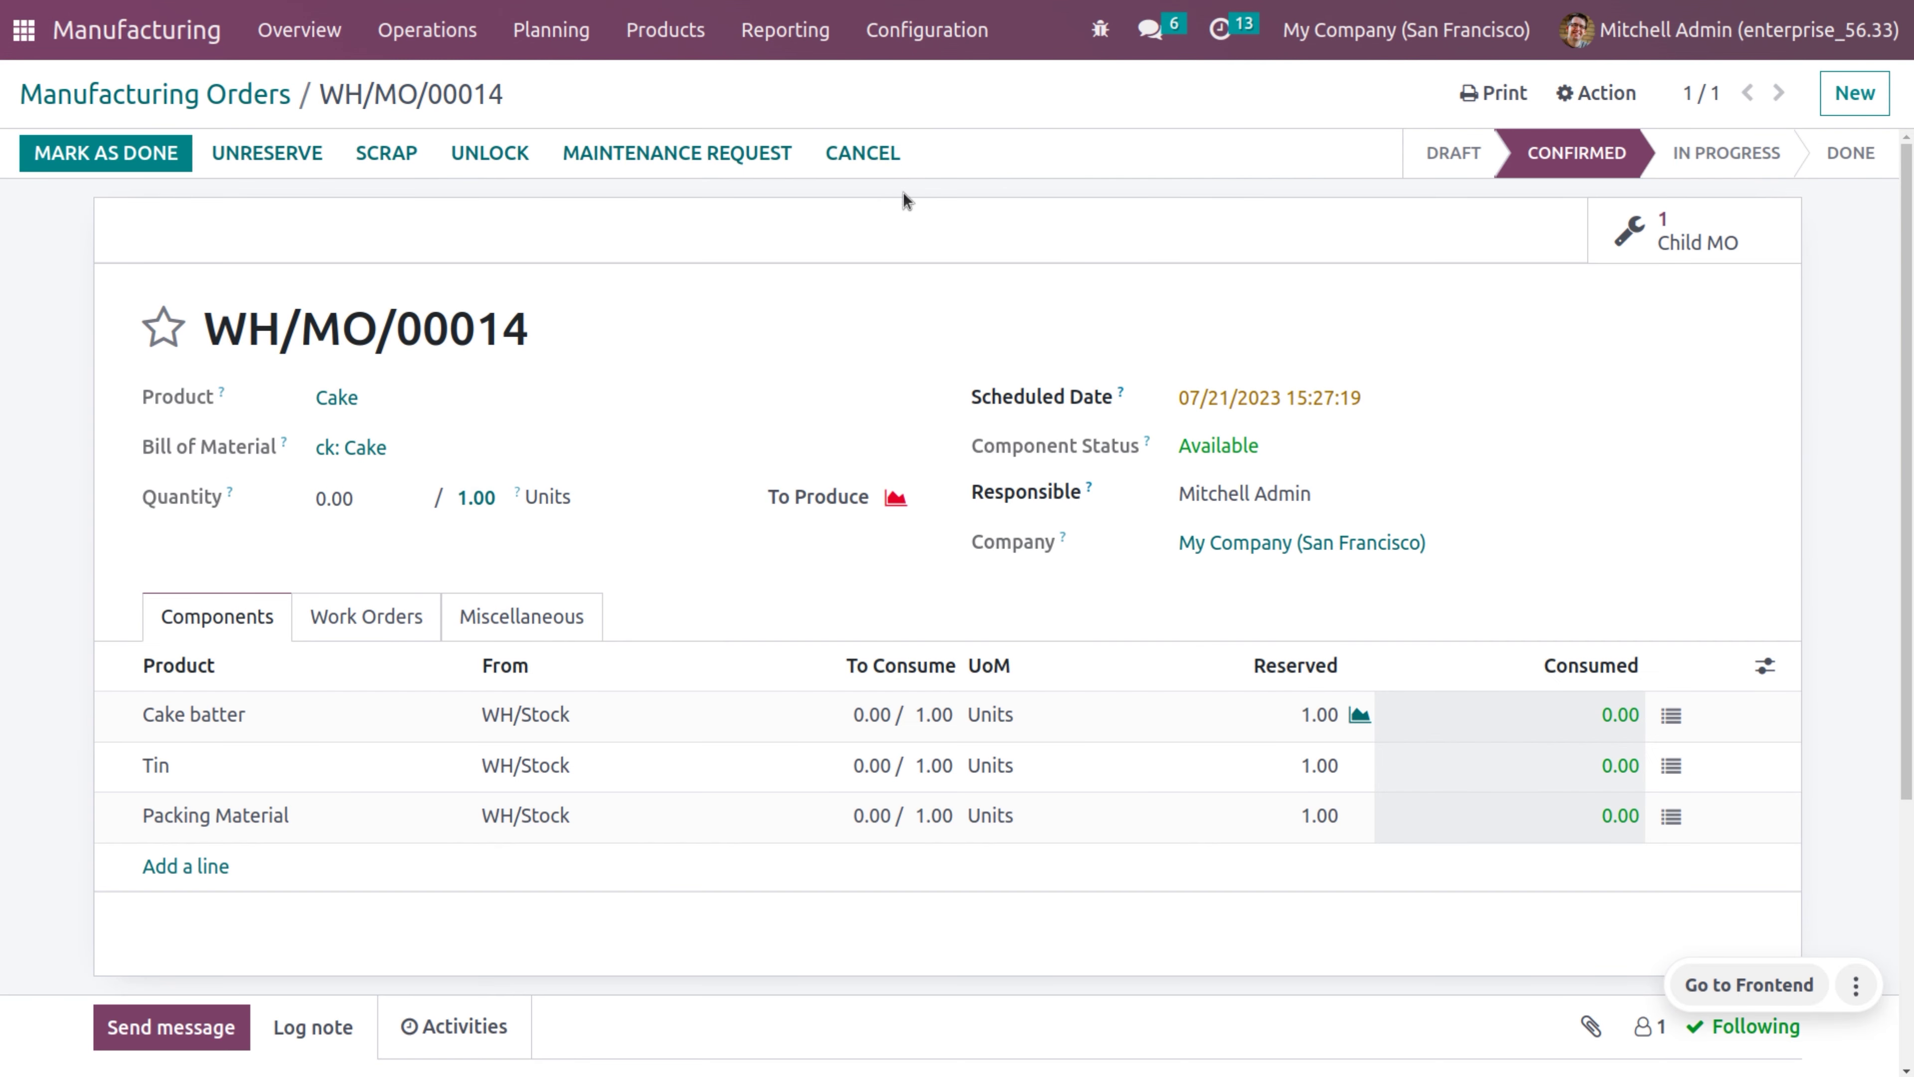
{"action": "left_click", "coordinate": [1677, 237]}
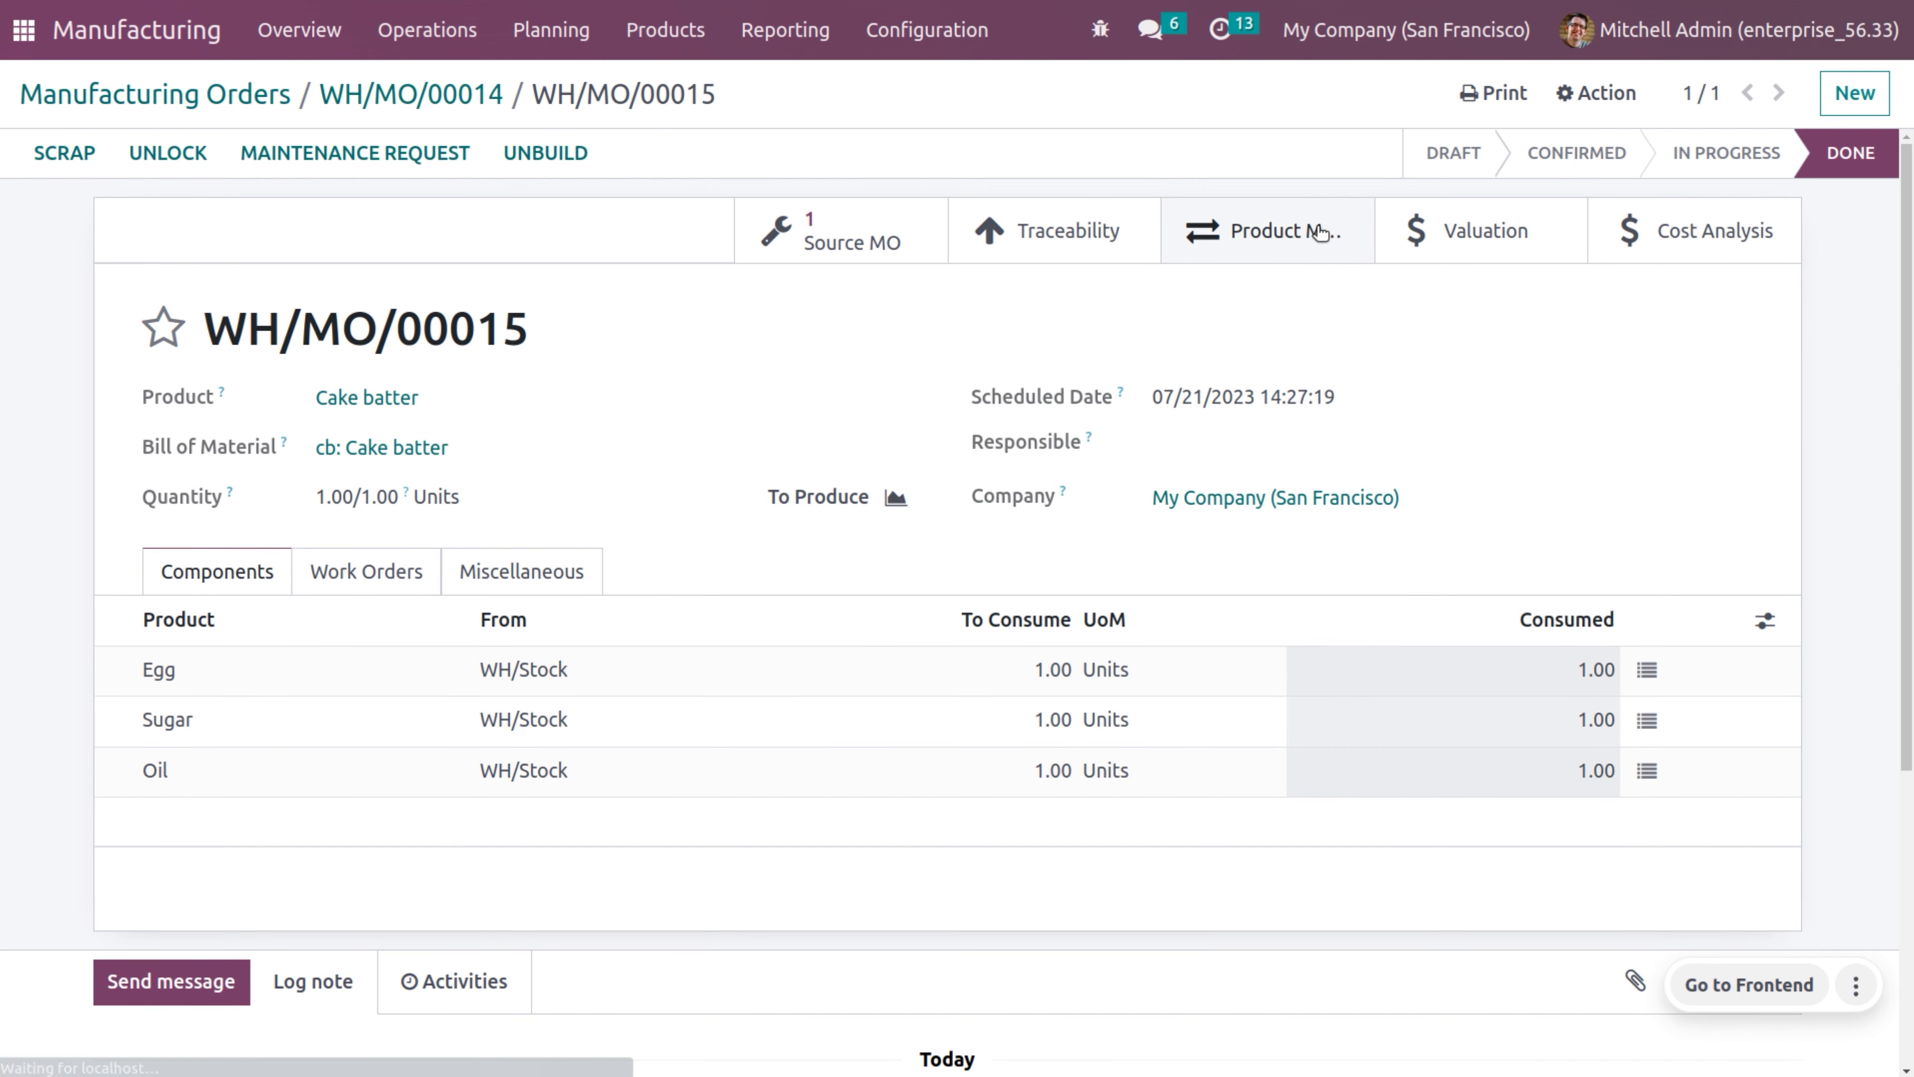
{"action": "left_click", "coordinate": [1319, 234]}
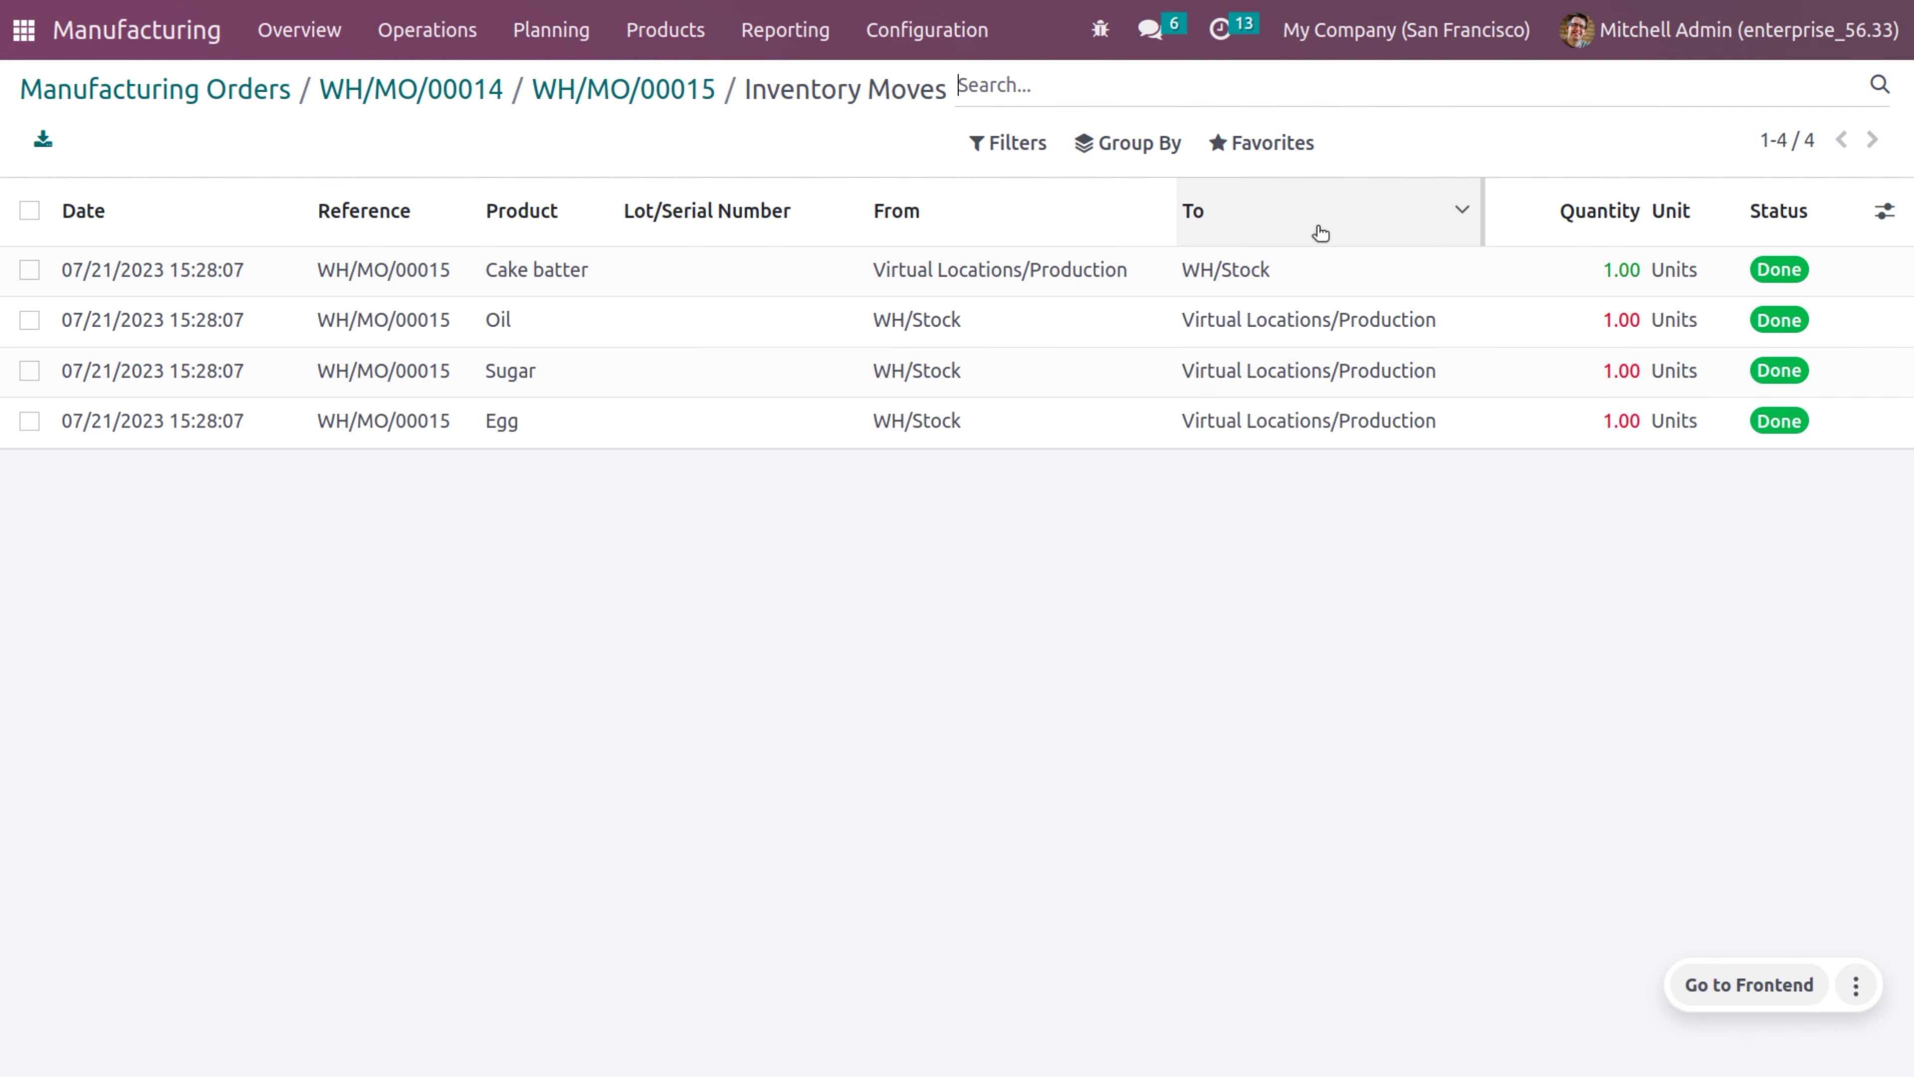
{"action": "left_click", "coordinate": [618, 101]}
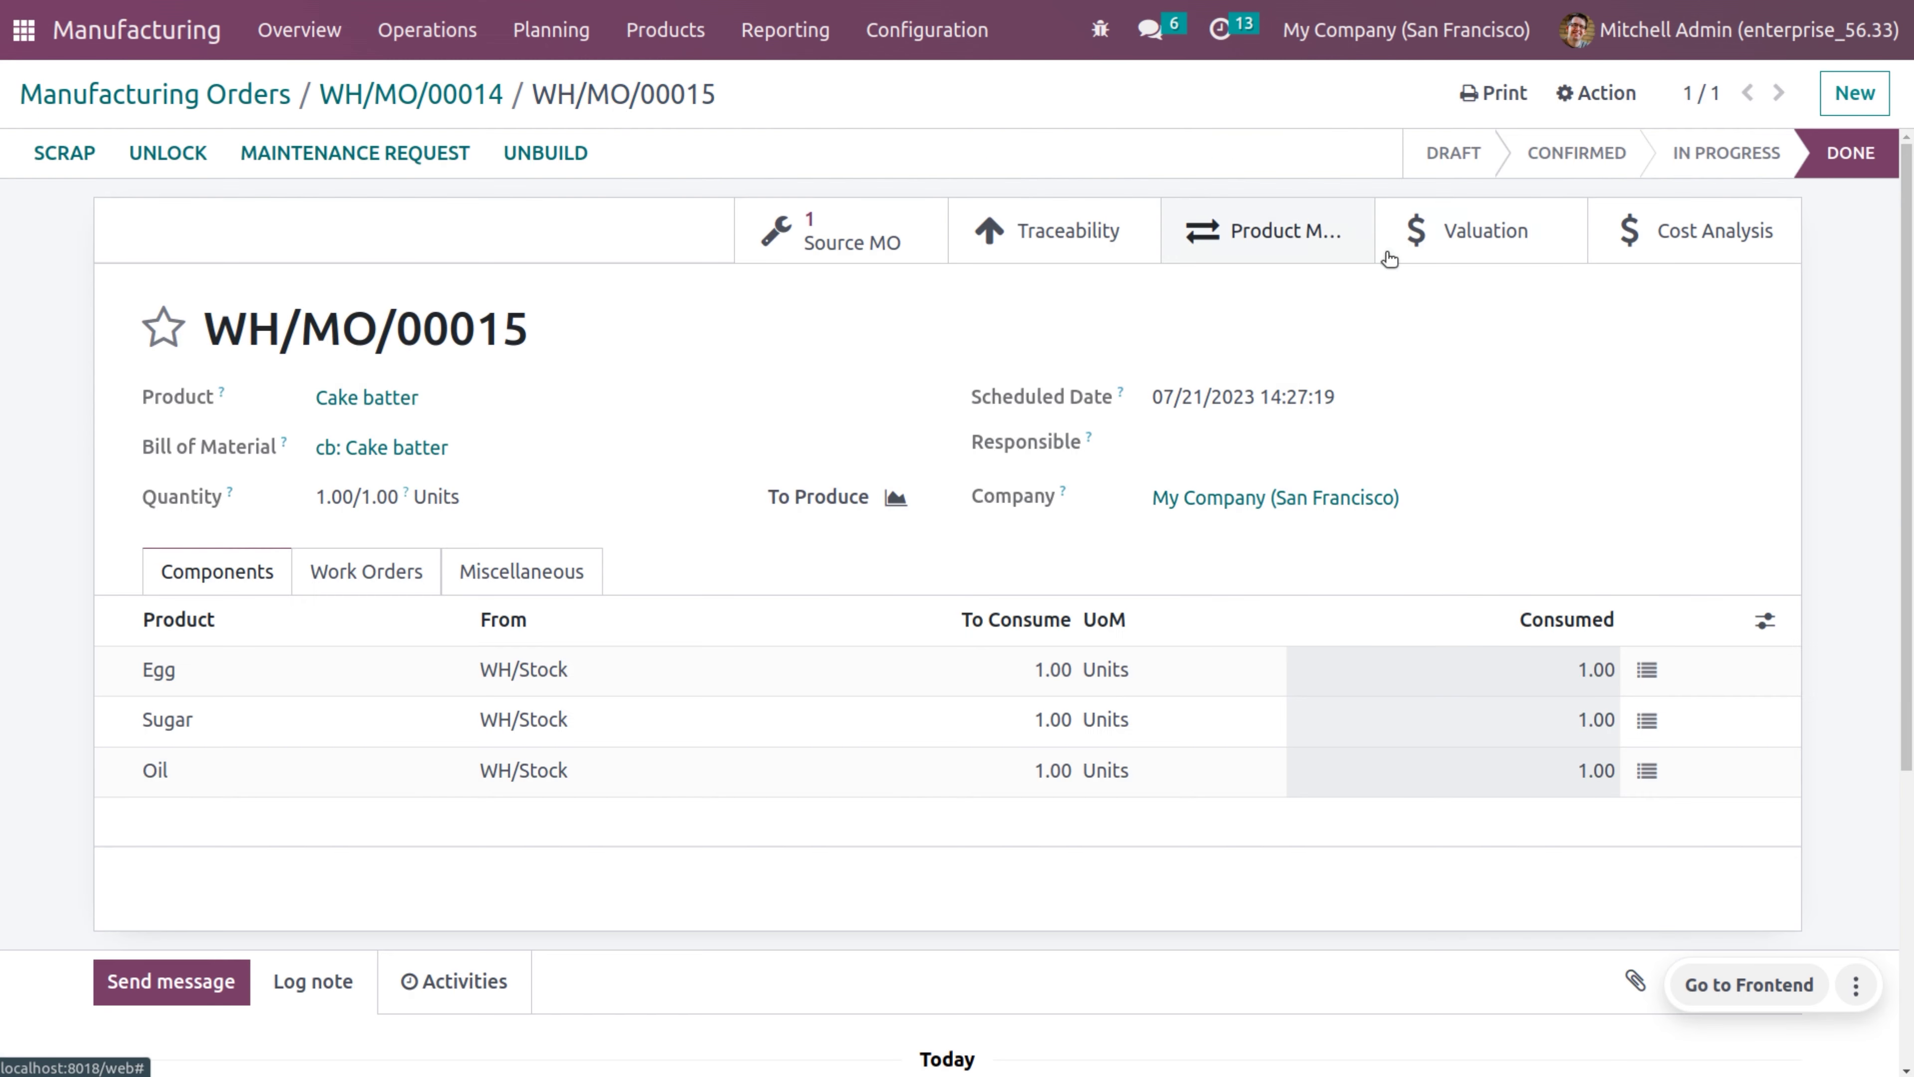
{"action": "left_click", "coordinate": [1522, 253]}
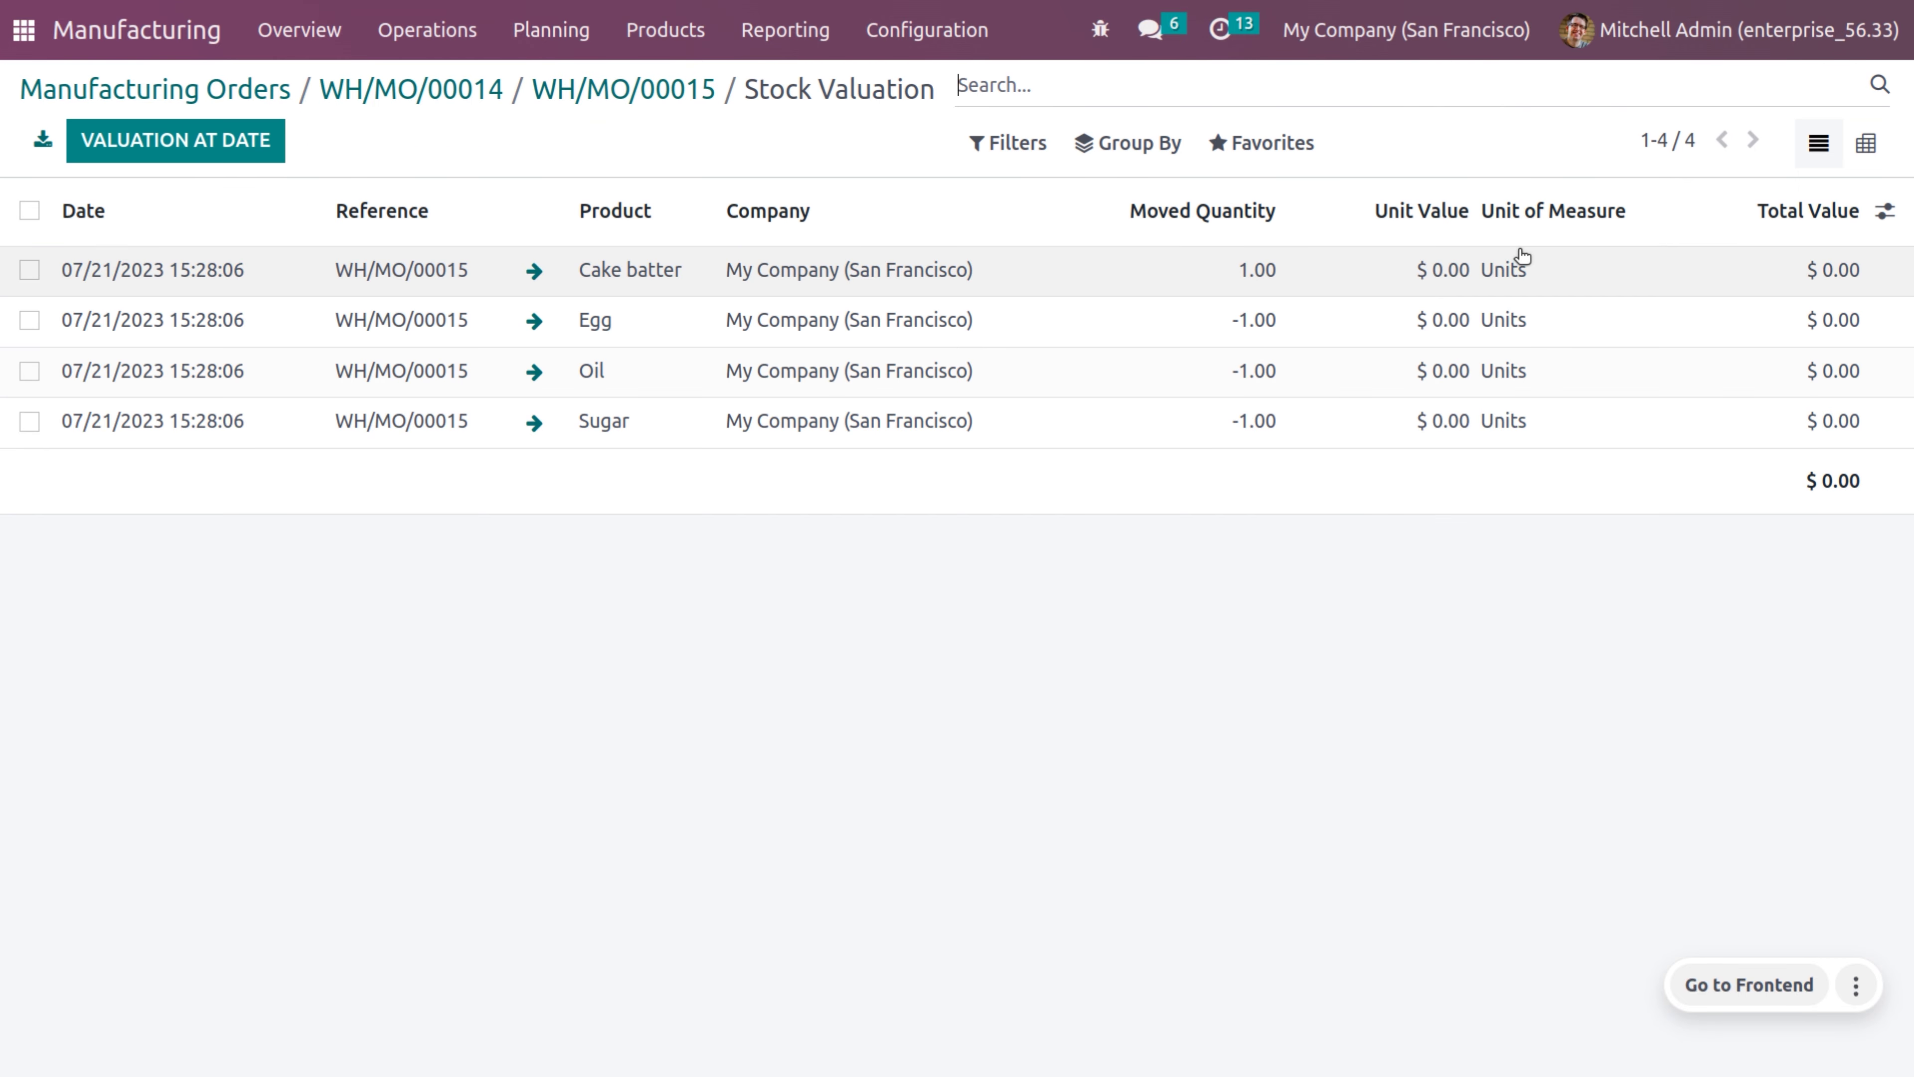
{"action": "left_click", "coordinate": [602, 95]}
{"action": "left_click", "coordinate": [1632, 205]}
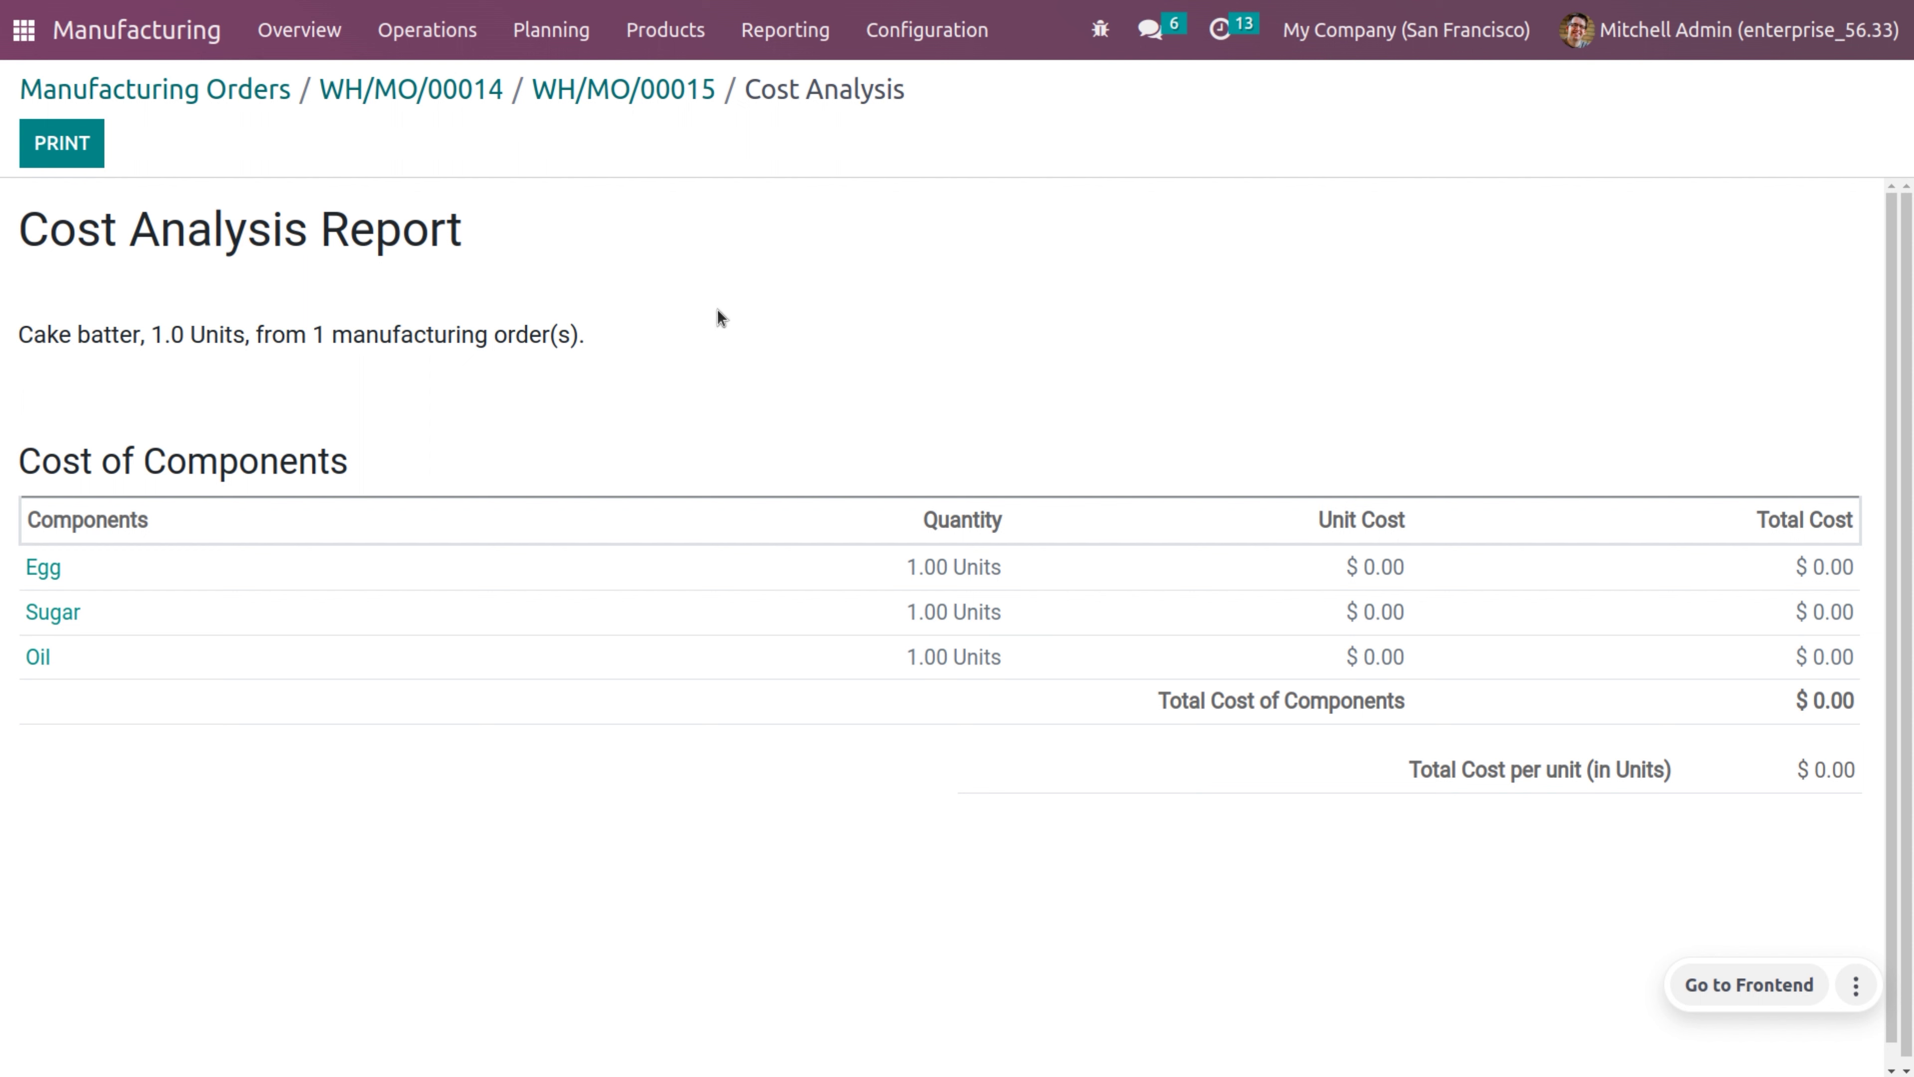
{"action": "left_click", "coordinate": [539, 87]}
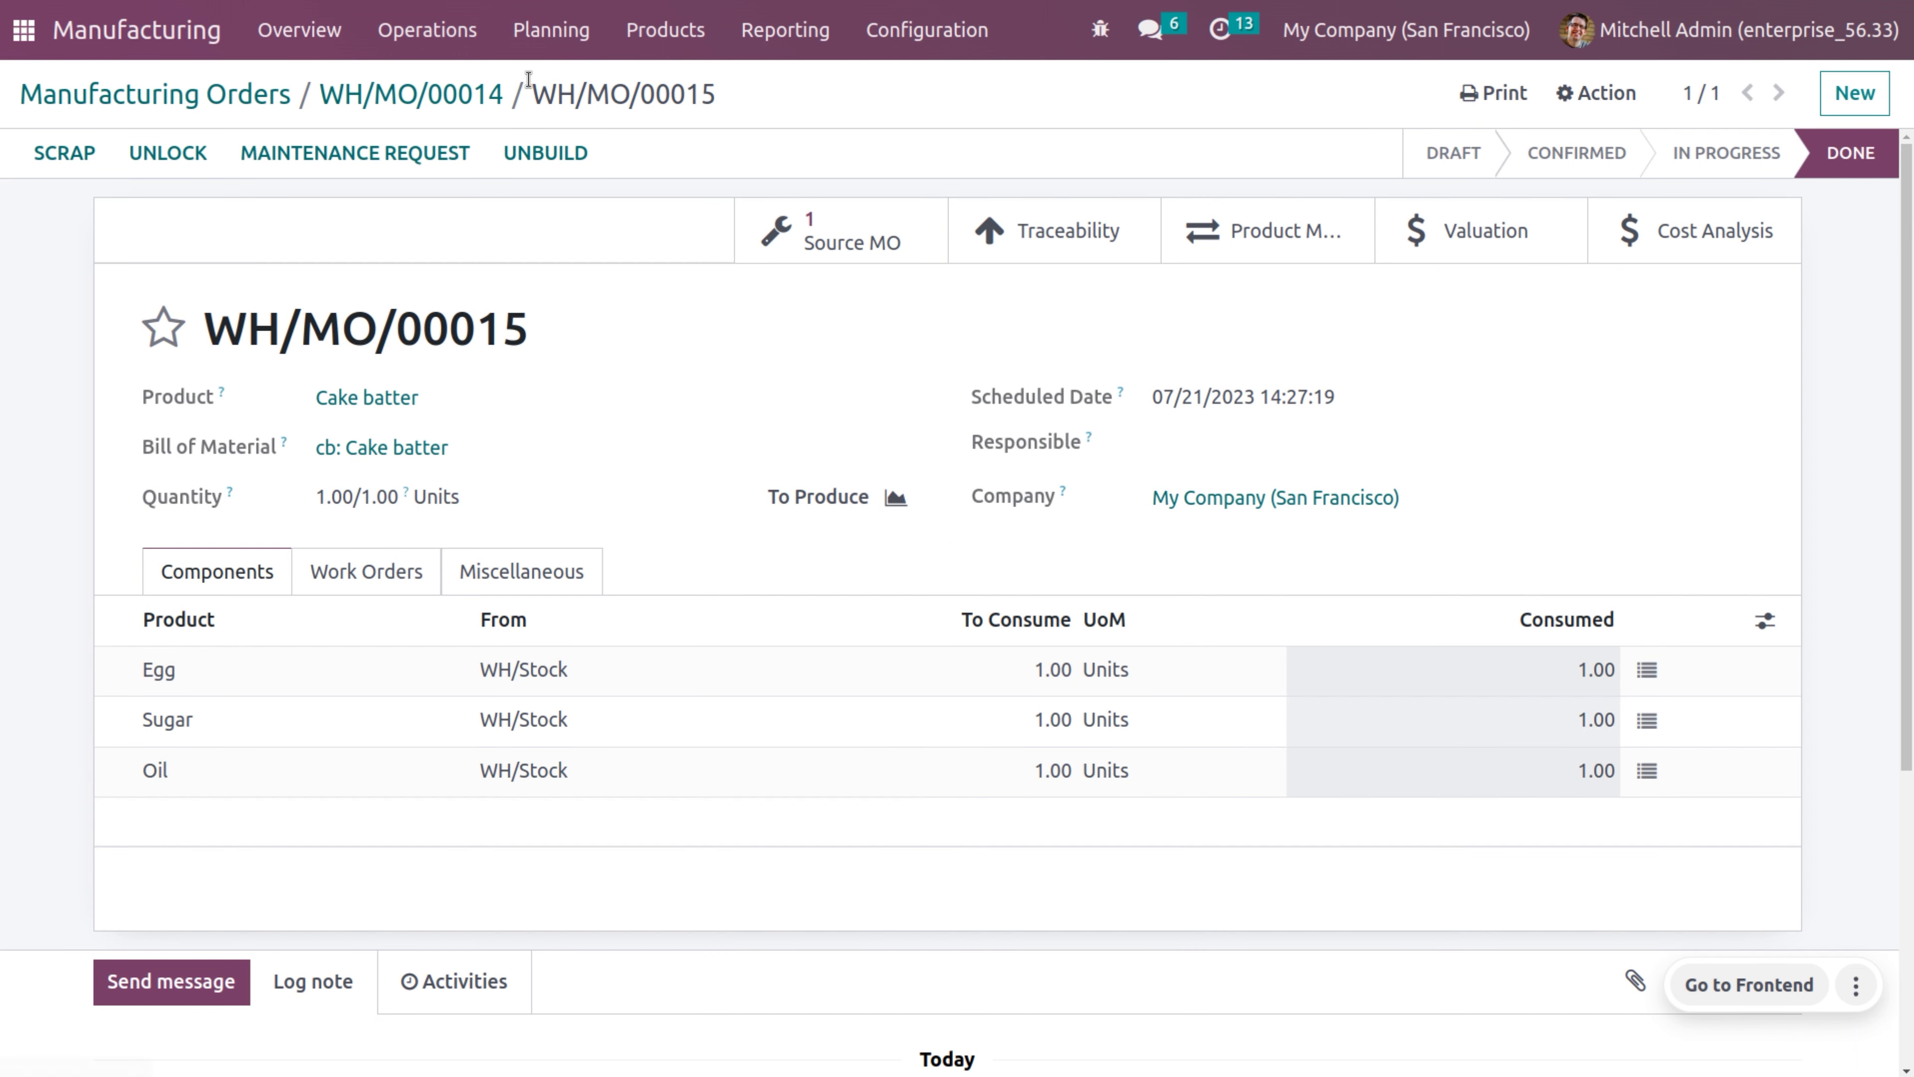
Step: Mark Cake order WH/MO/00014 done, then check the Products list shows 1.00 Cake on hand
{"action": "left_click", "coordinate": [411, 94]}
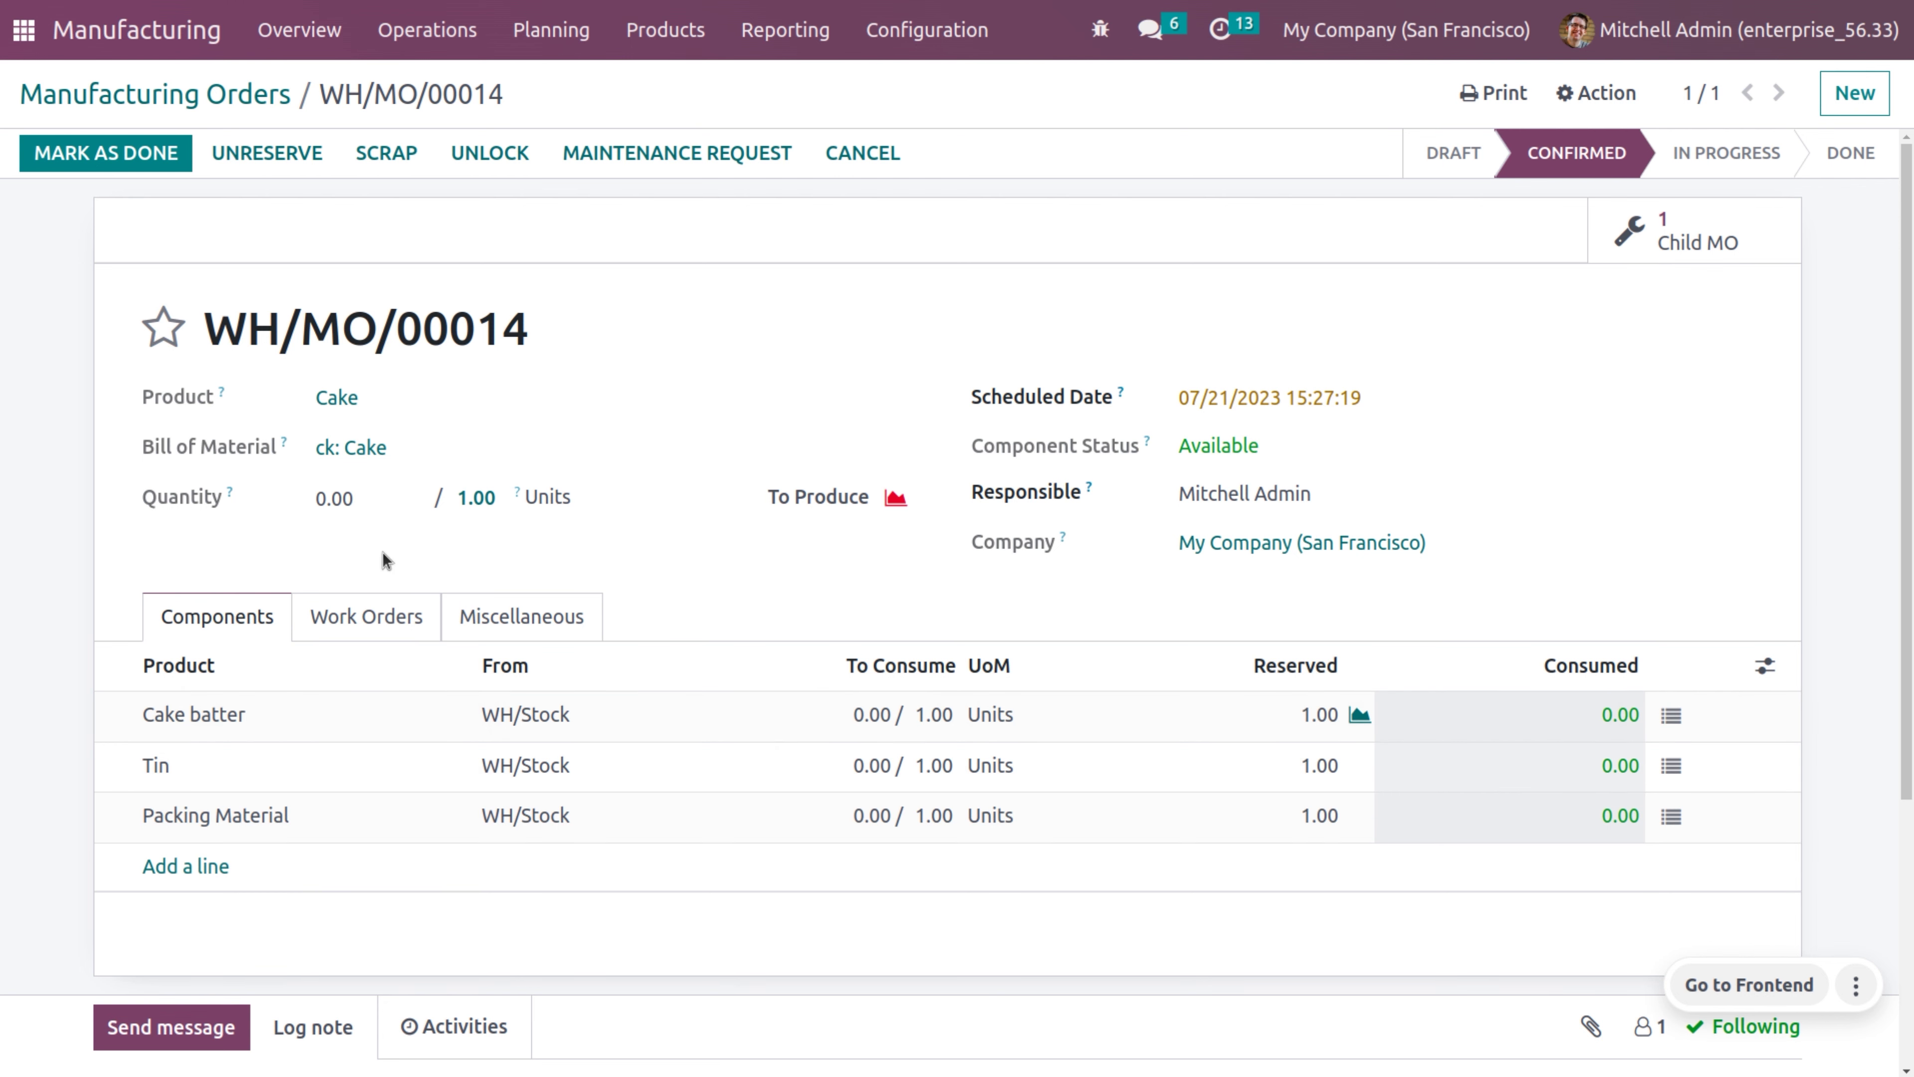
{"action": "left_click", "coordinate": [141, 161]}
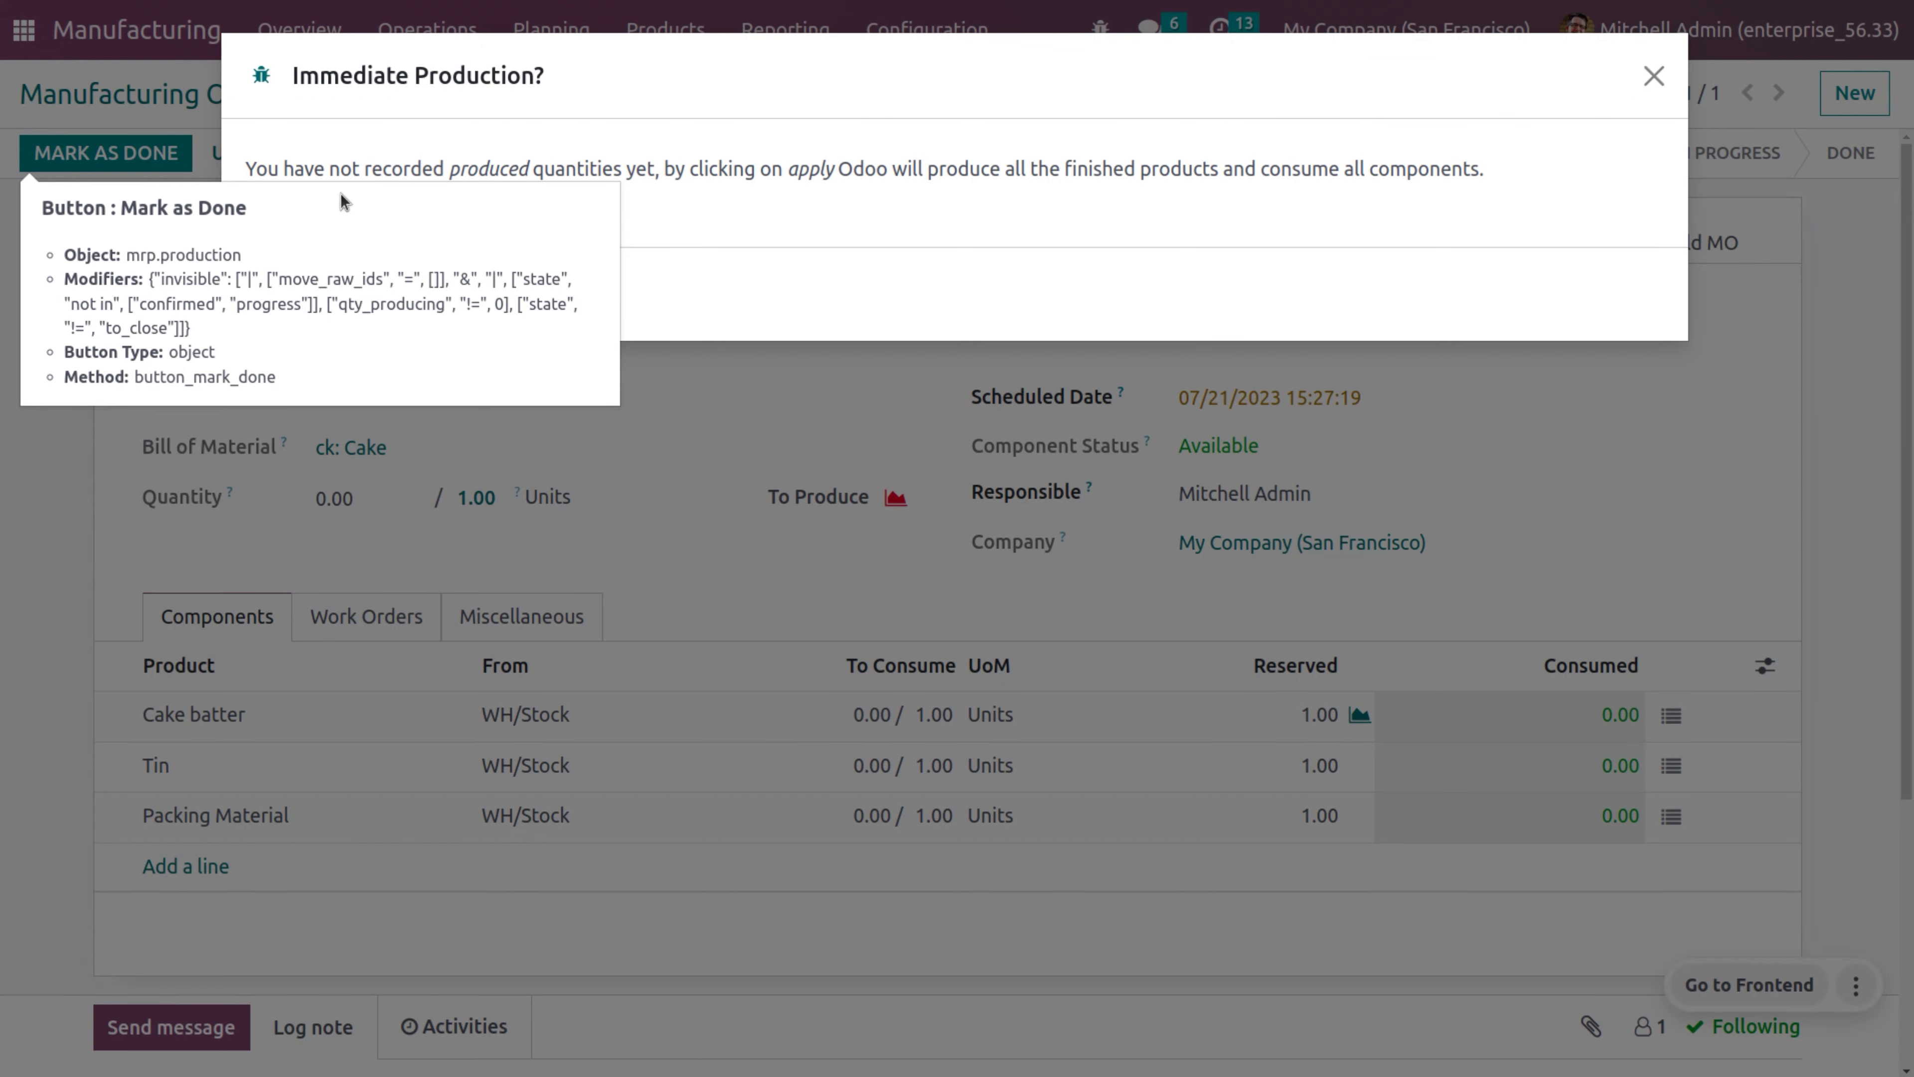
{"action": "left_click", "coordinate": [293, 293]}
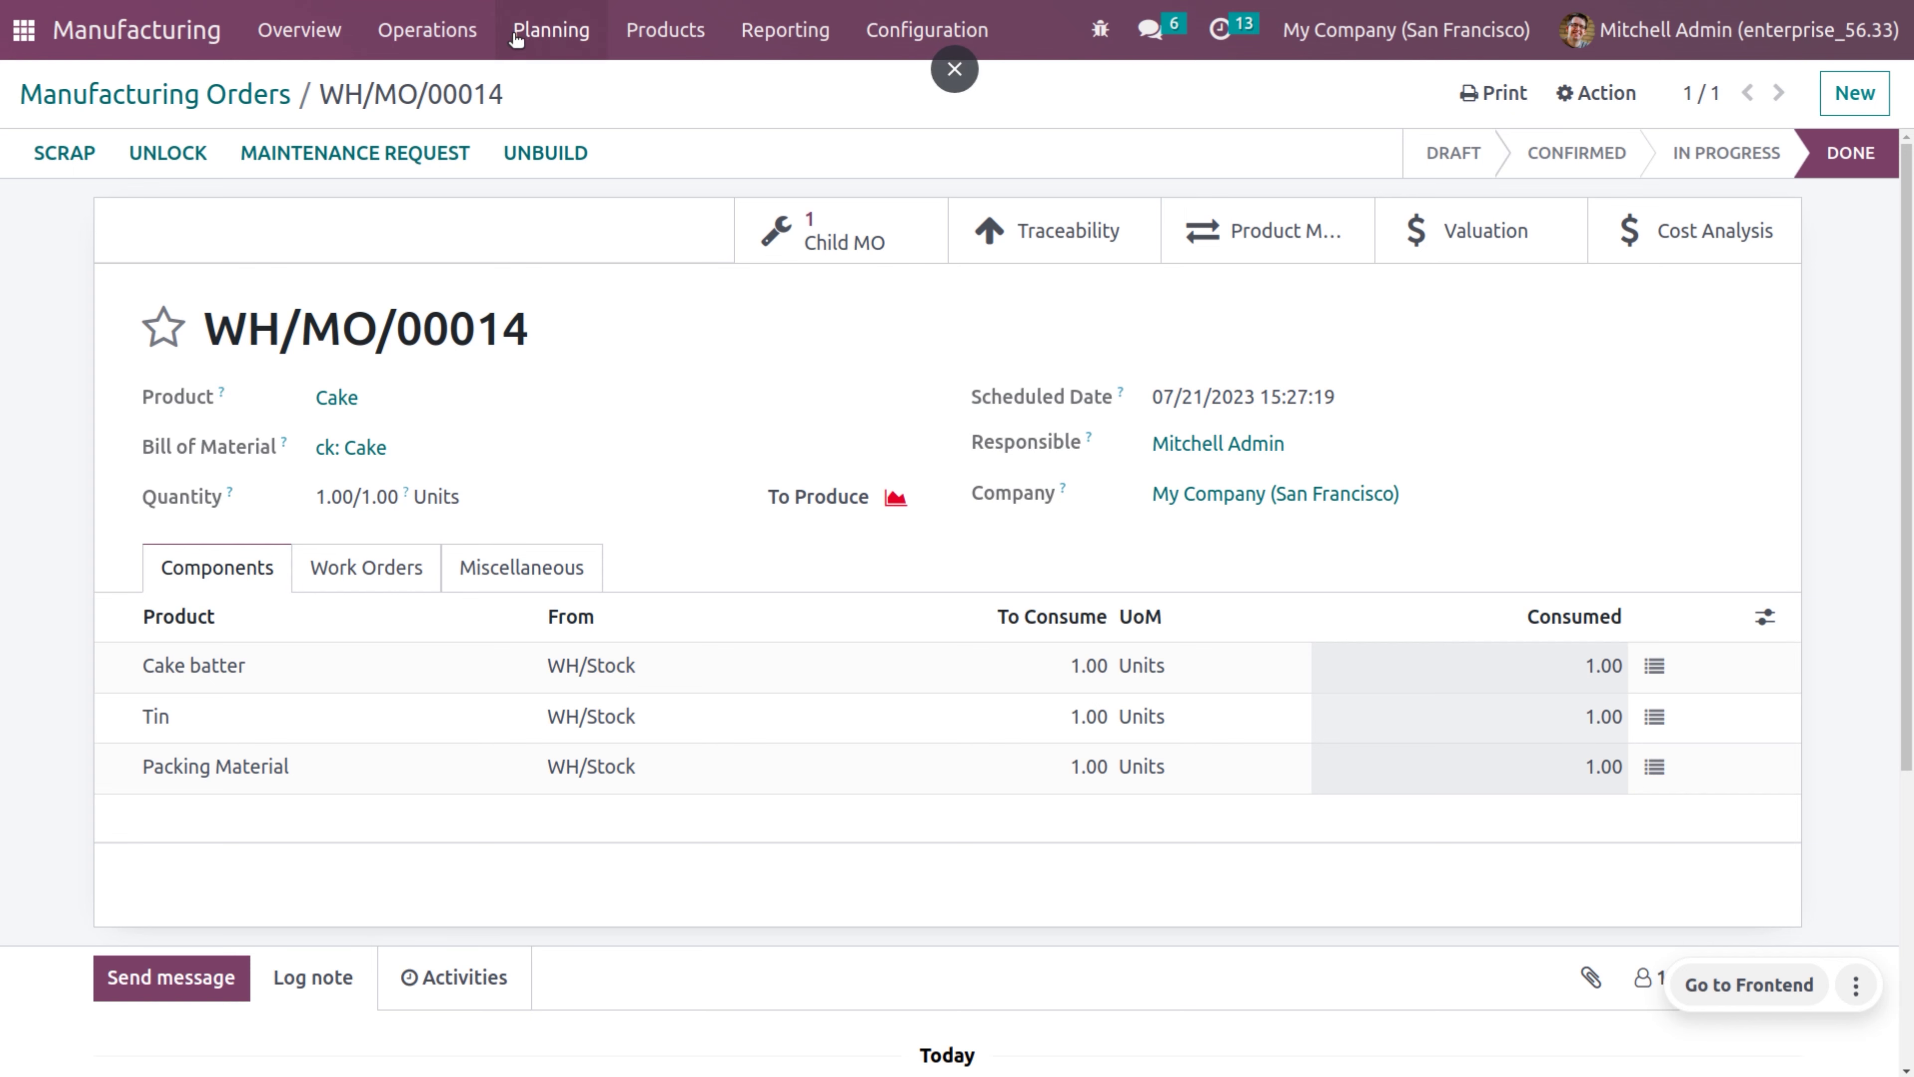
{"action": "left_click", "coordinate": [652, 50]}
{"action": "left_click", "coordinate": [662, 83]}
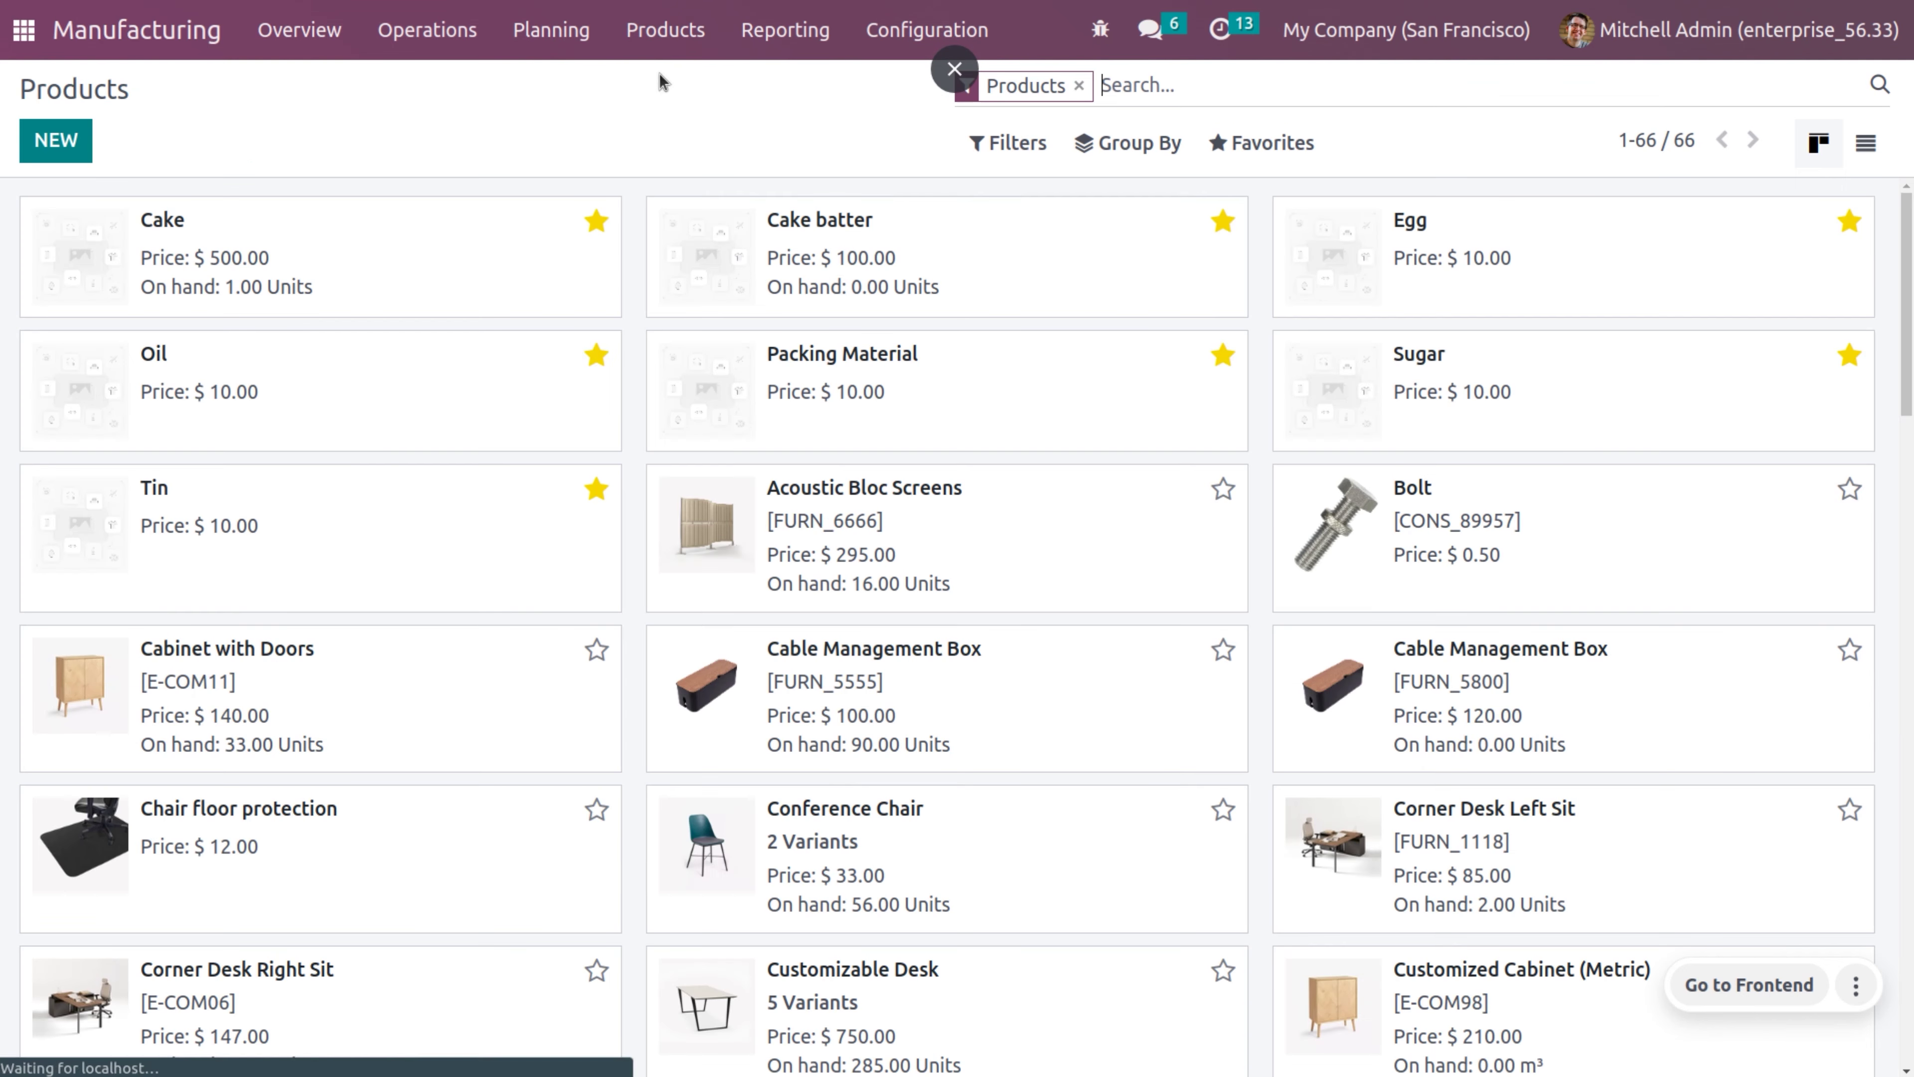